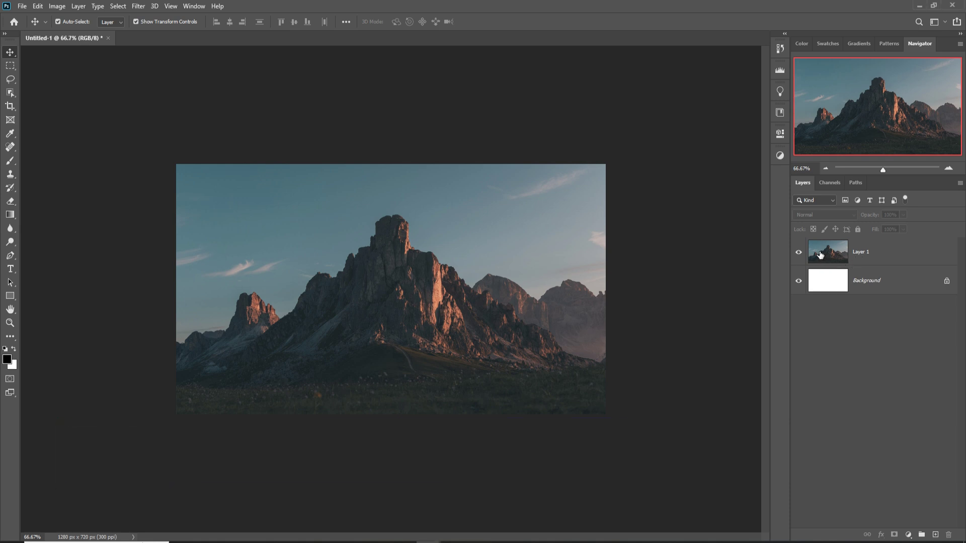
Step: Duplicate the mountain photo's Layer 1 so Layer 1 copy sits directly above it
left_click(885, 255)
right_click(885, 255)
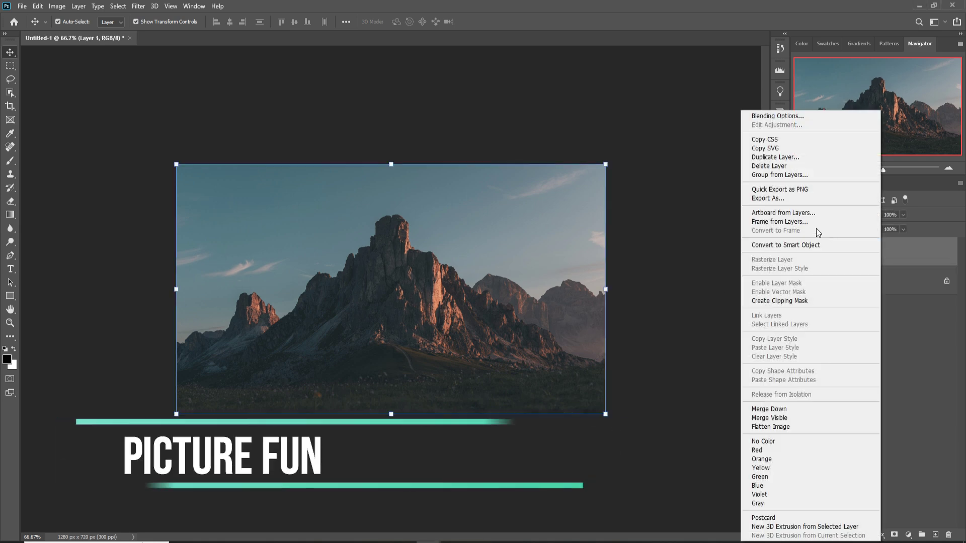
left_click(766, 158)
left_click(563, 154)
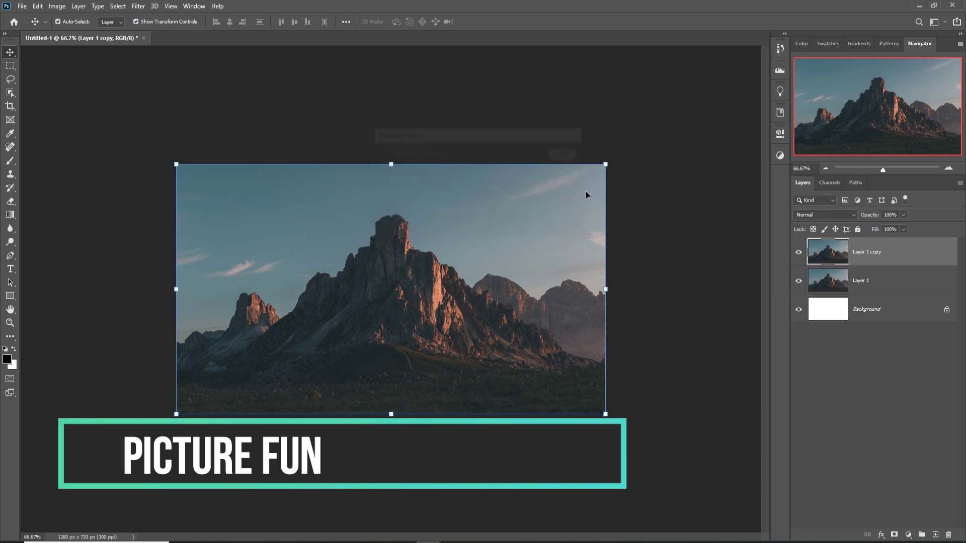
Step: Draw a black 428 × 540 px rounded rectangle with 25 px corners, centred on the canvas
left_click(13, 300)
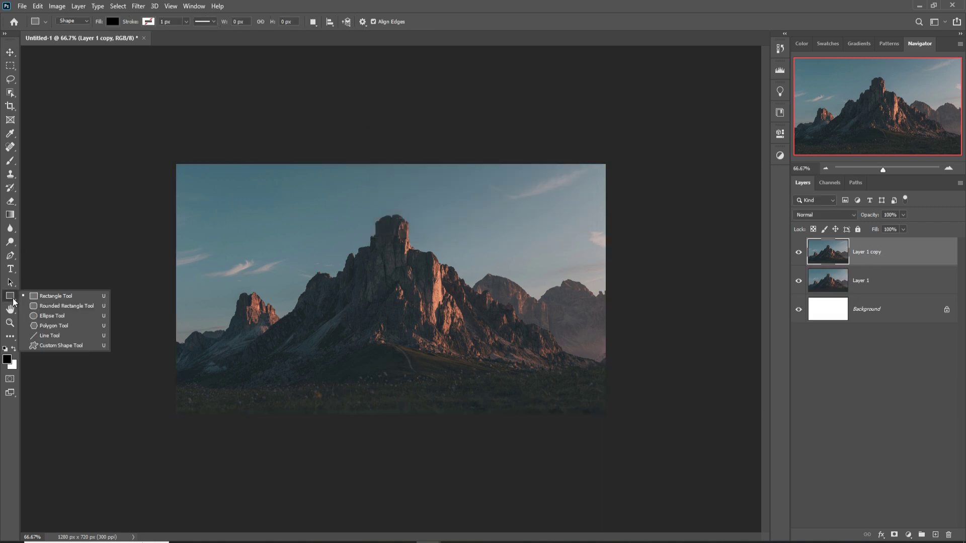
left_click(60, 306)
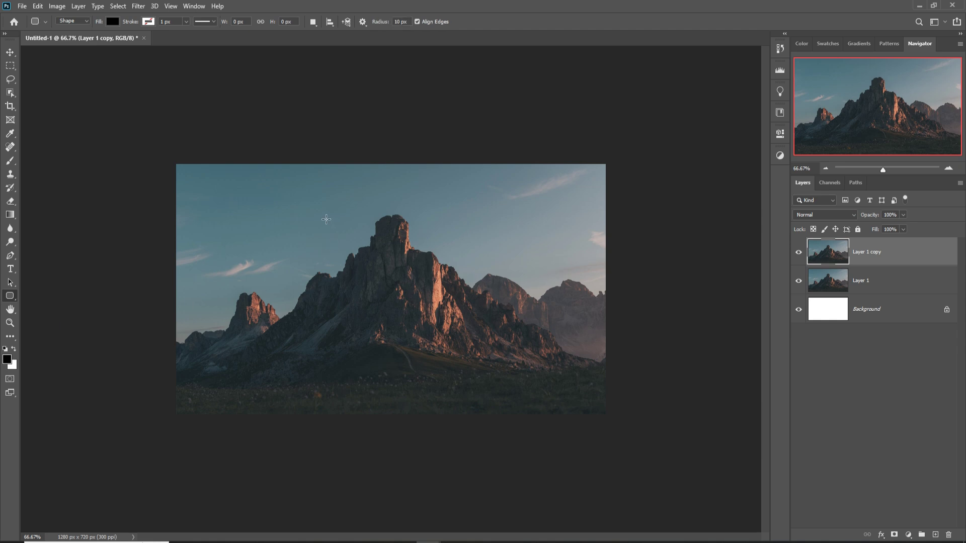
right_click(14, 300)
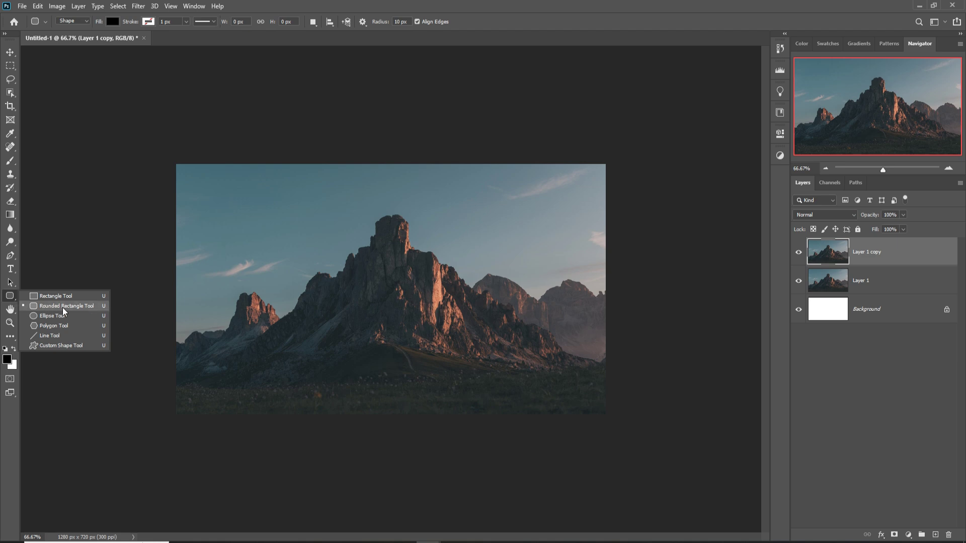
left_click_drag(314, 194, 462, 386)
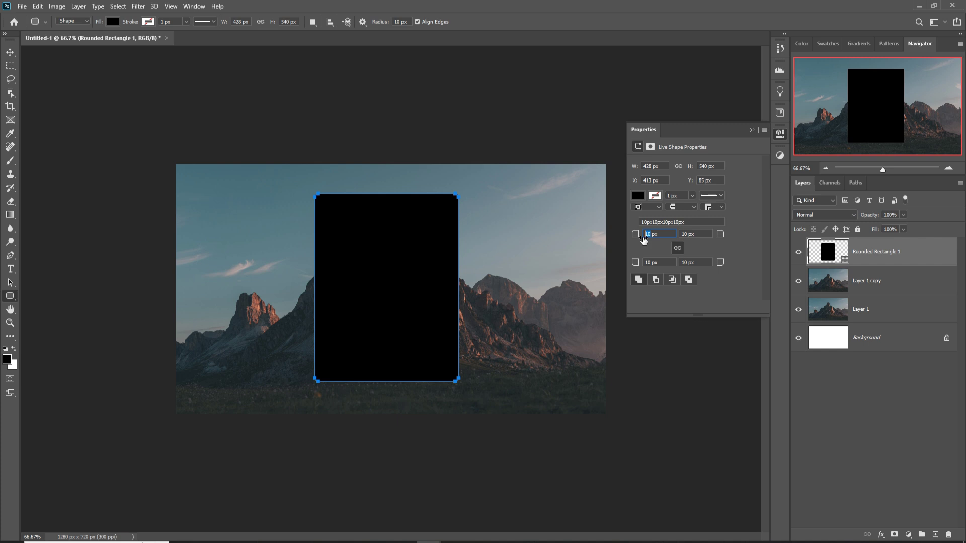
type("25")
left_click(683, 234)
left_click(751, 131)
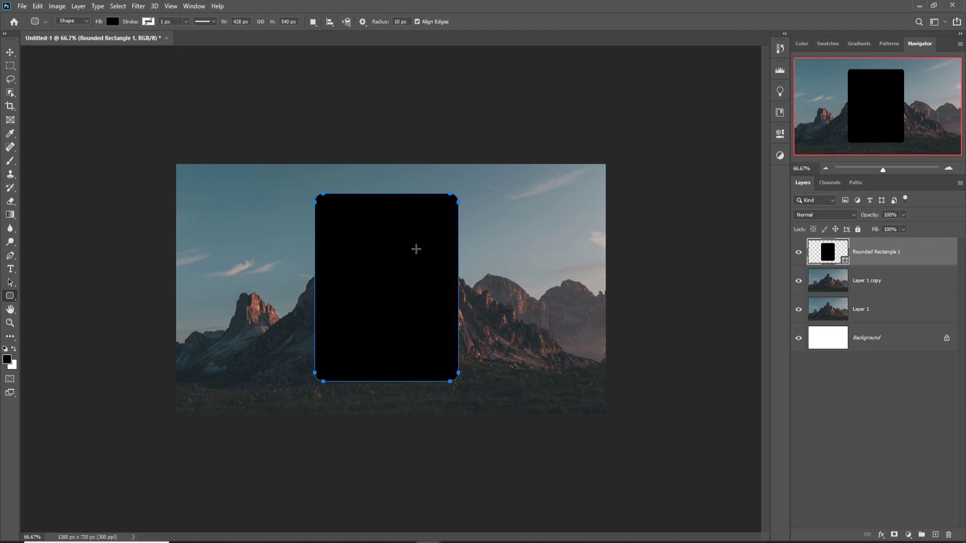
left_click(10, 53)
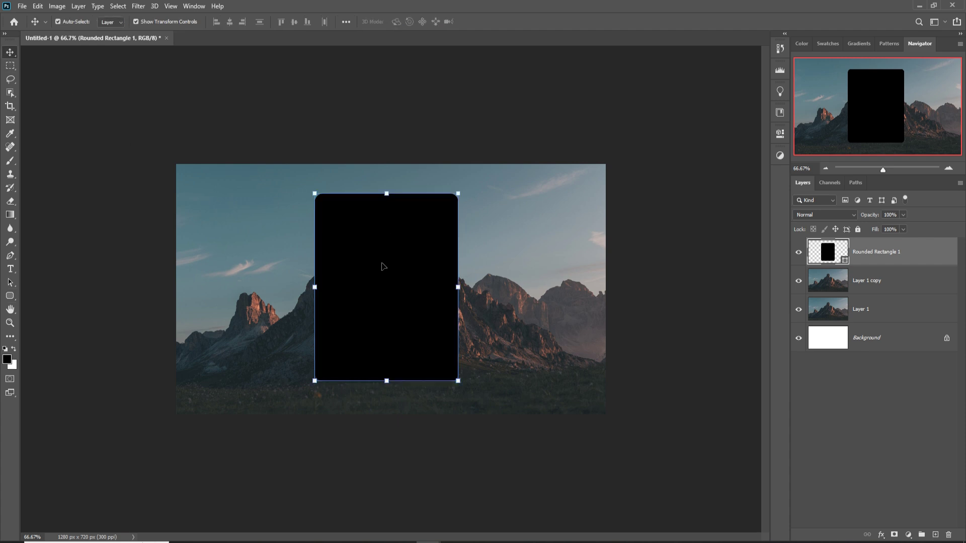
left_click_drag(383, 266, 388, 265)
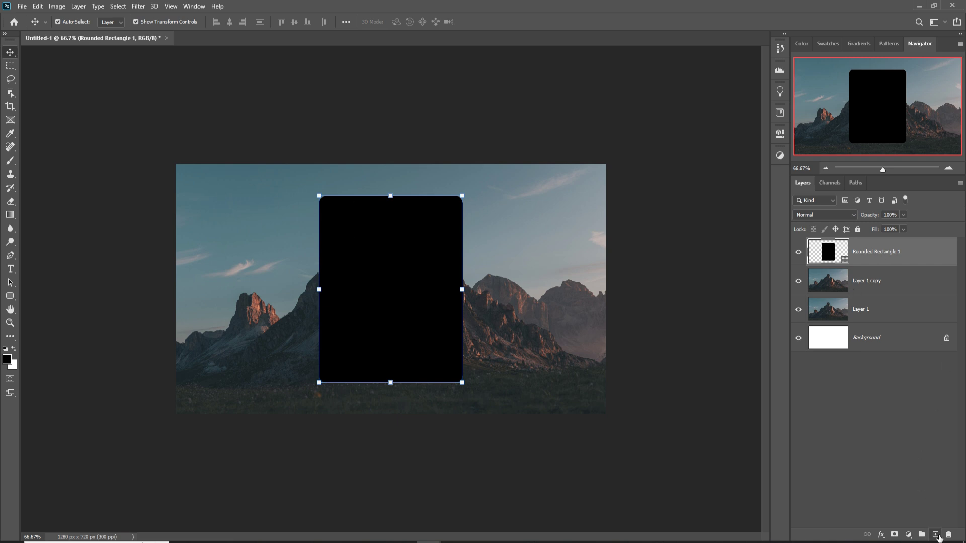
Step: Add a new Layer 2 and merge Rounded Rectangle 1 into it
left_click(935, 535)
left_click(912, 288, "shift")
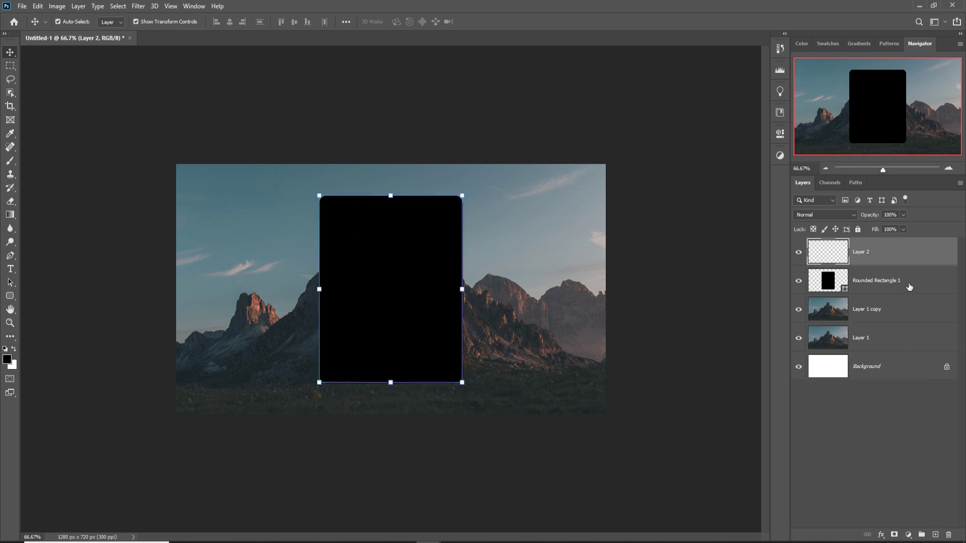
right_click(901, 255)
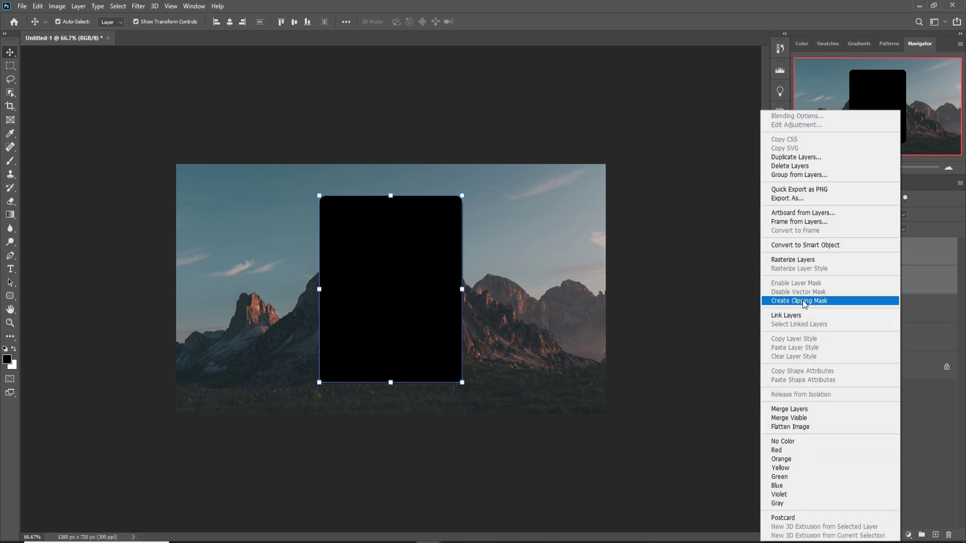
left_click(787, 409)
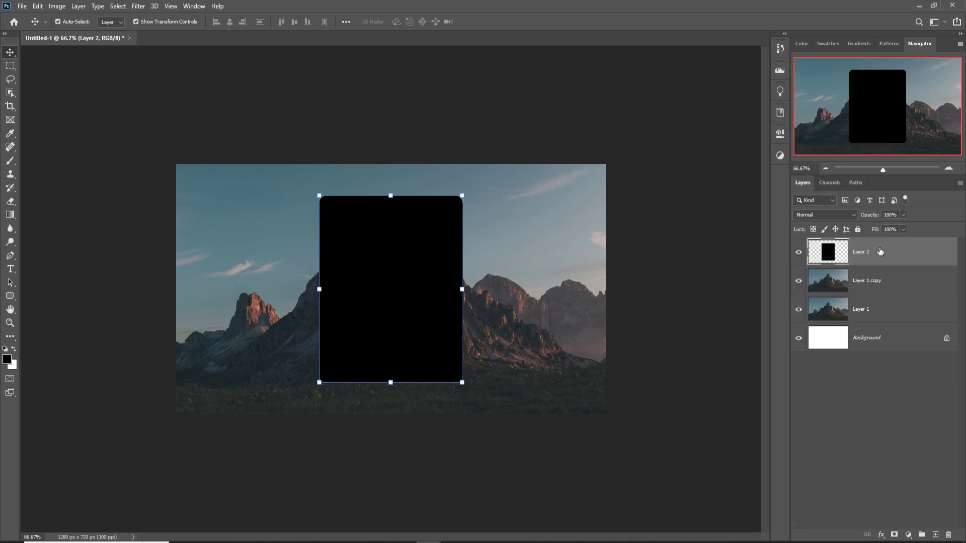
Step: Quick-select the black rounded rectangle and make Layer 1 copy the active layer, keeping the selection
left_click(10, 81)
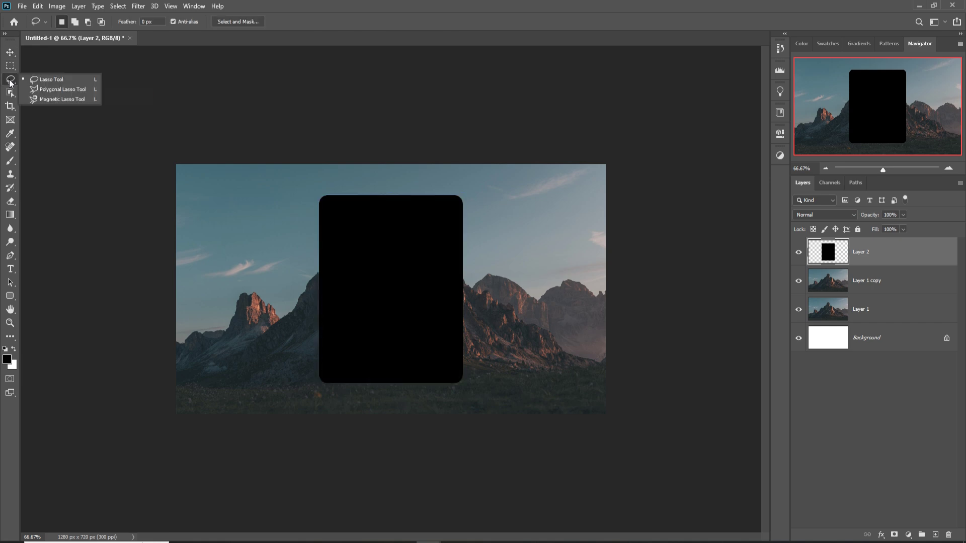
left_click(10, 93)
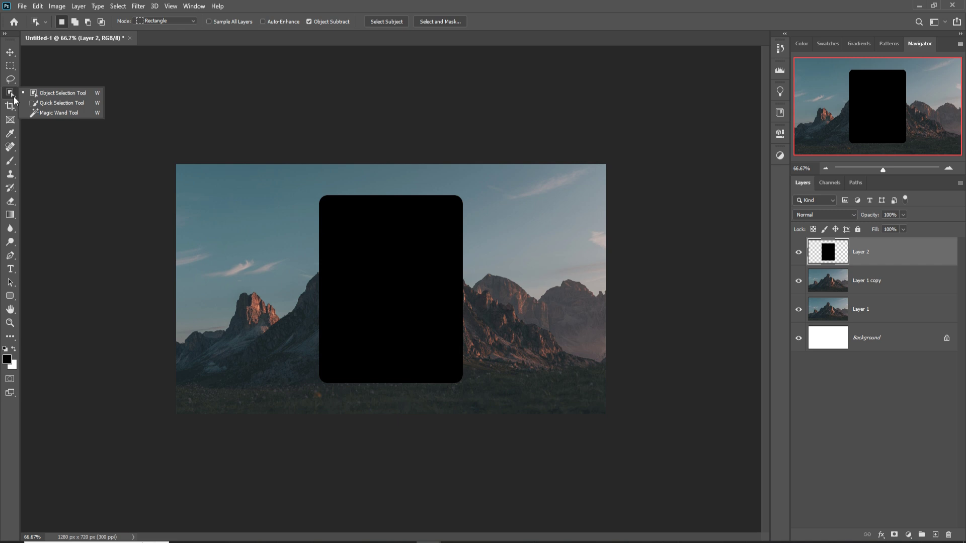
left_click(49, 105)
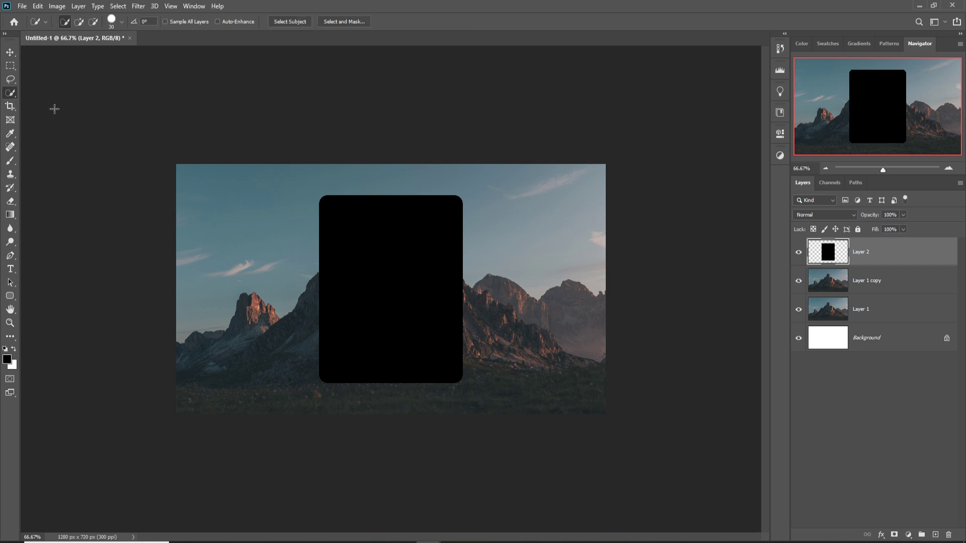
mouse_move(375, 220)
left_mouse_down()
mouse_move(362, 332)
mouse_move(395, 334)
left_mouse_up()
left_click(842, 284)
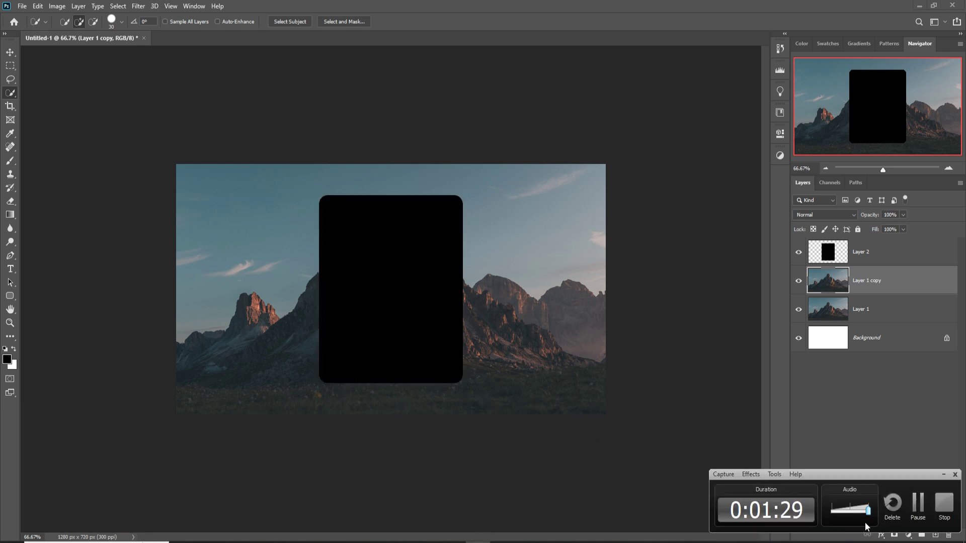
key("ctrl+d")
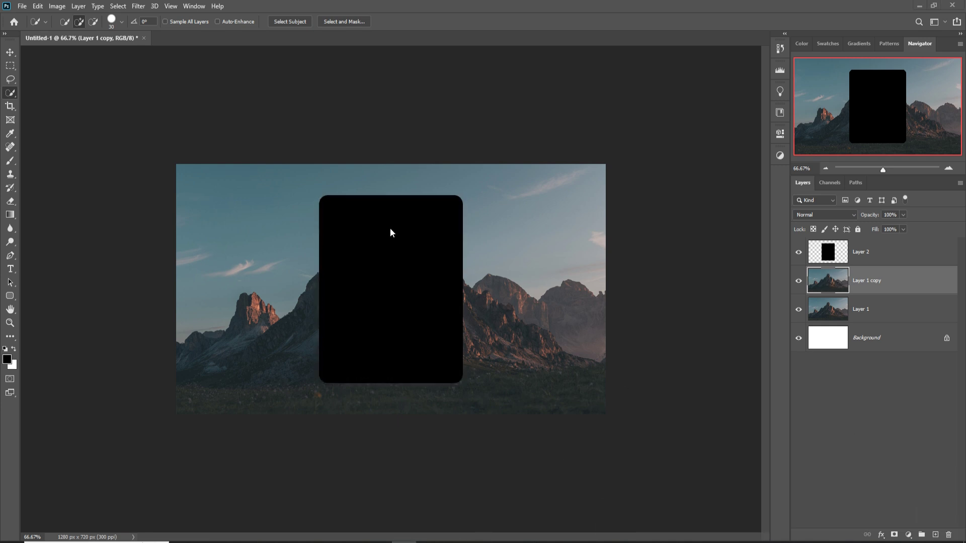
key("ctrl+z")
Step: Hide Layer 2 and apply a 16.6 px Gaussian Blur to Layer 1 copy within the rounded selection
left_click(798, 251)
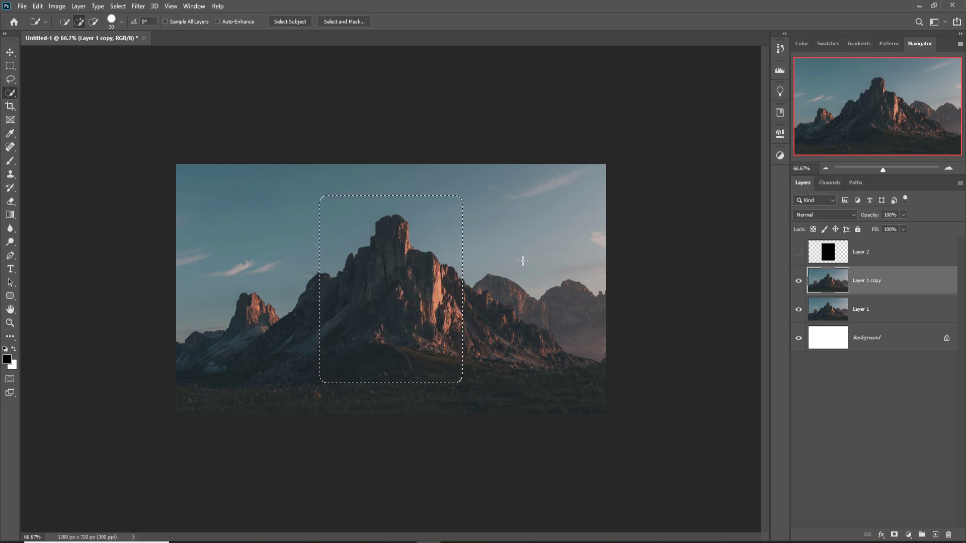
left_click(141, 6)
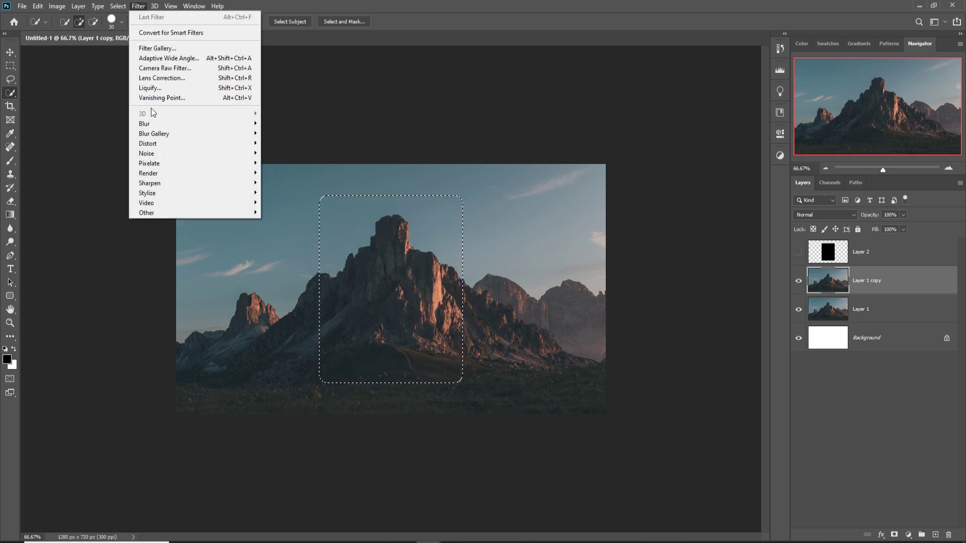
mouse_move(153, 124)
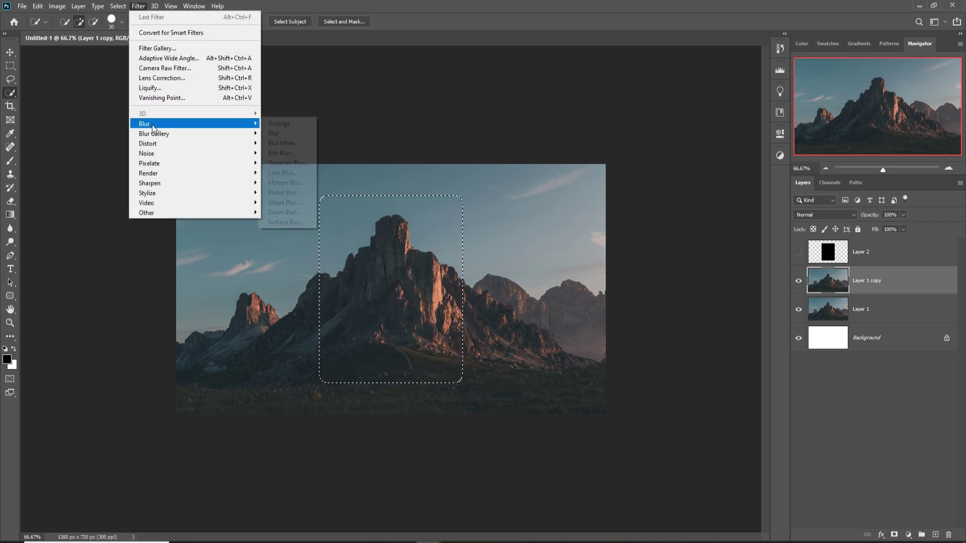
left_click(285, 163)
left_click_drag(475, 110, 608, 113)
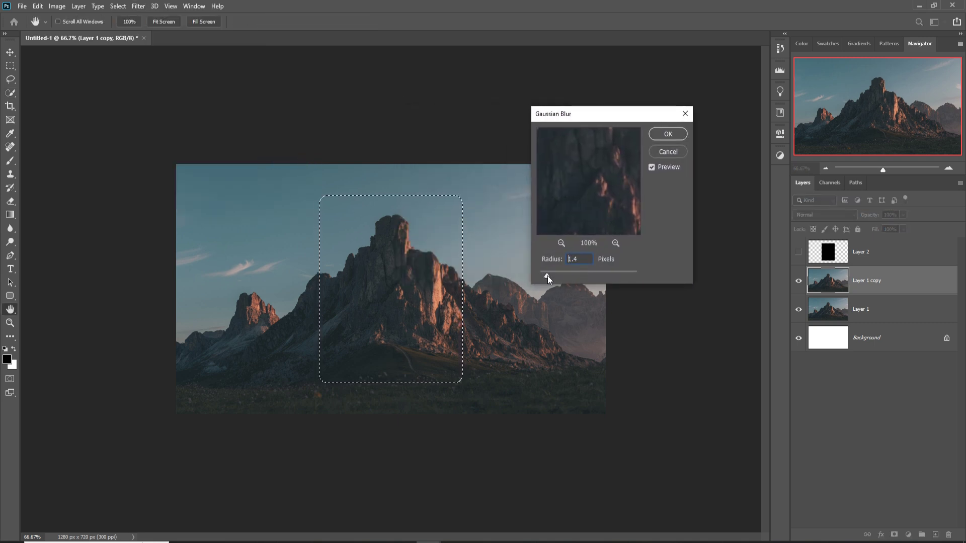
left_click_drag(547, 276, 578, 275)
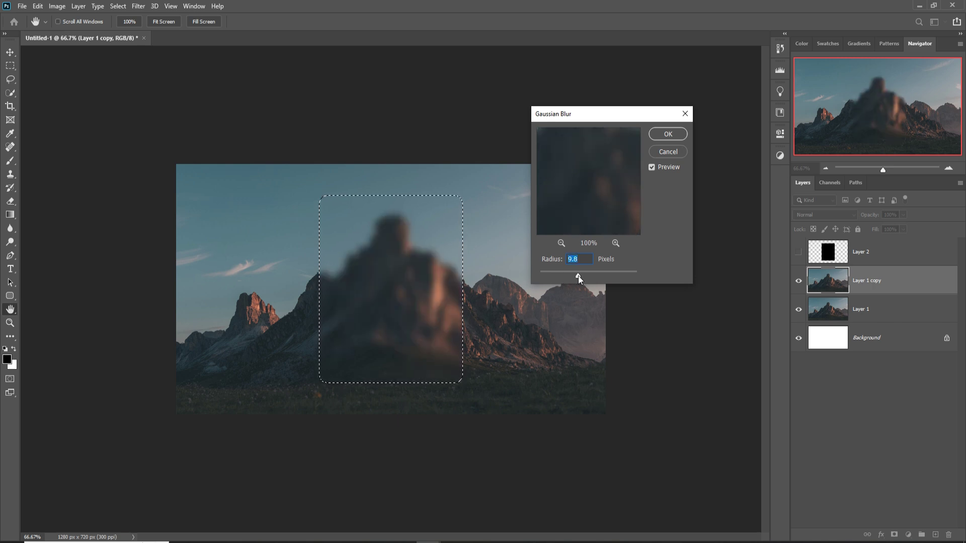
left_click_drag(579, 276, 581, 276)
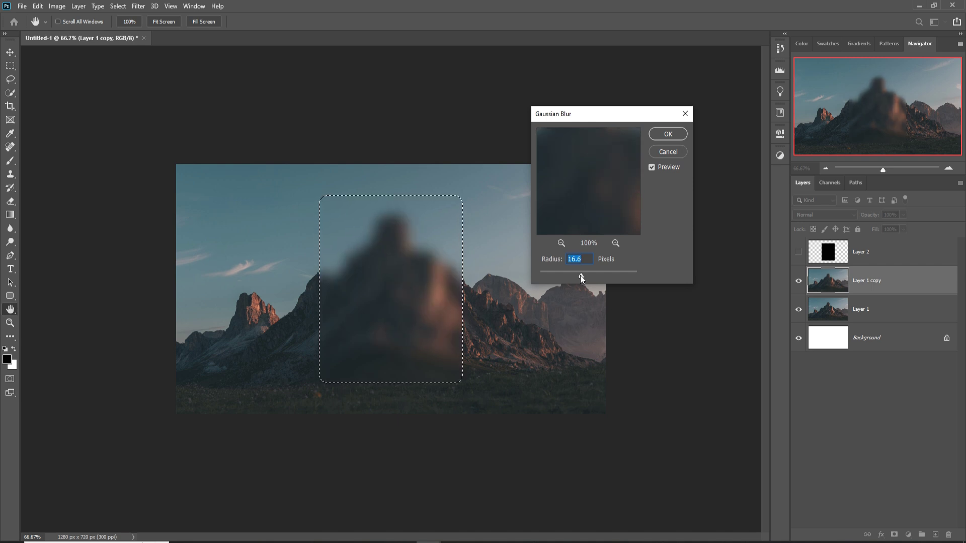
left_click(659, 134)
key("w")
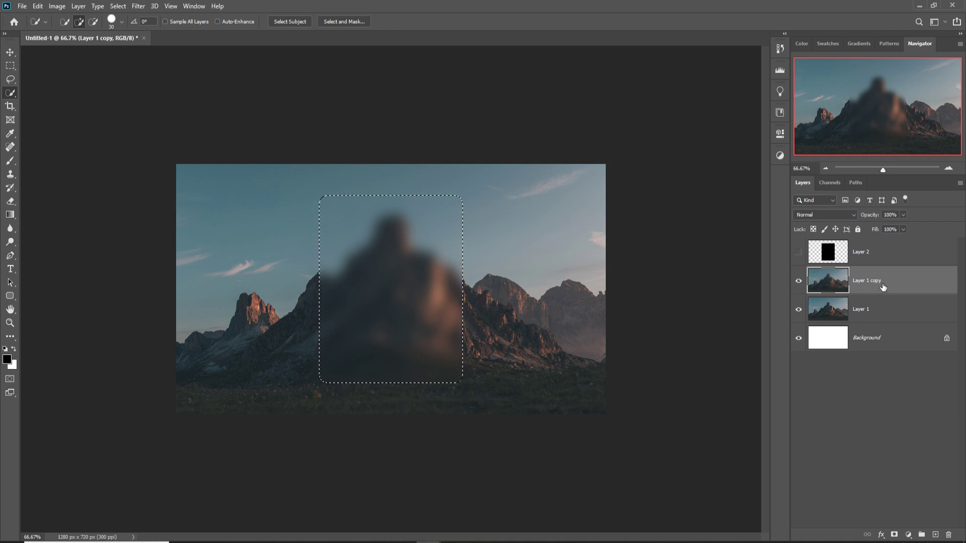
key("v")
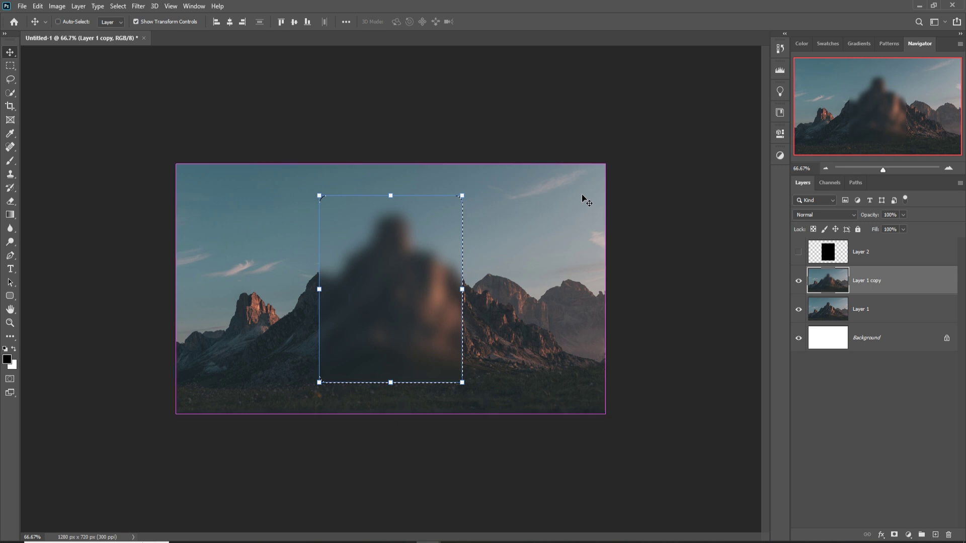
Step: Copy the blurred rounded area onto Layer 3 with Ctrl+J, hide Layer 1 copy, and select Layer 3
key("ctrl+j")
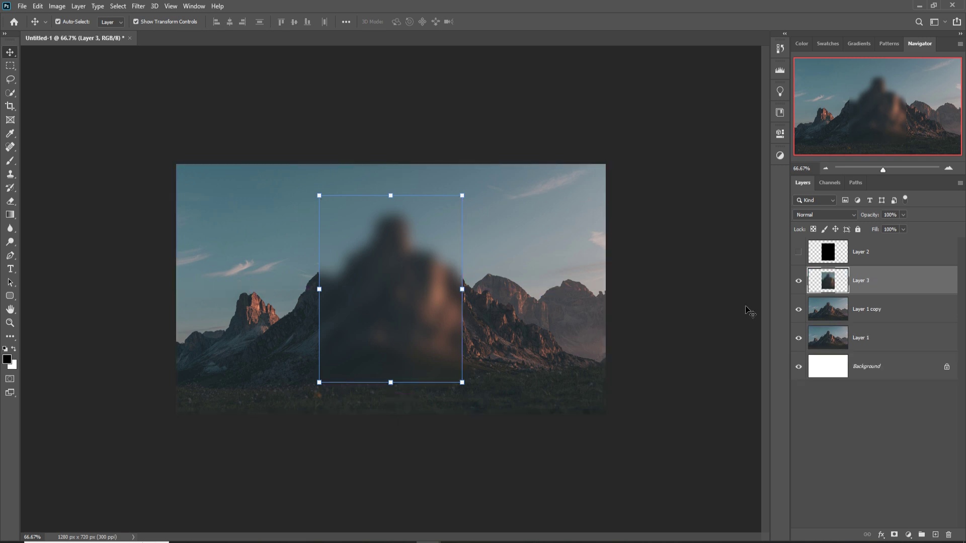
left_click(798, 309)
left_click(858, 315)
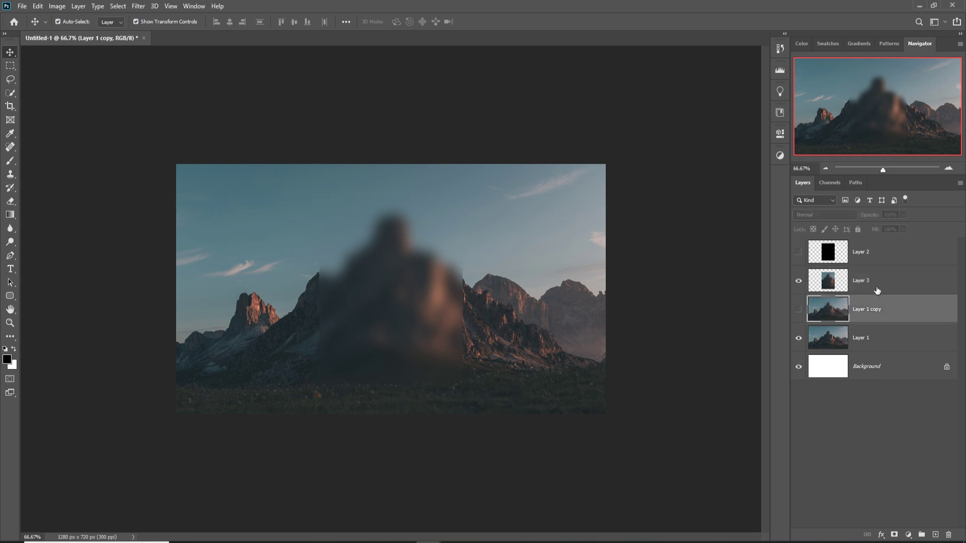
left_click(877, 289)
left_click(881, 536)
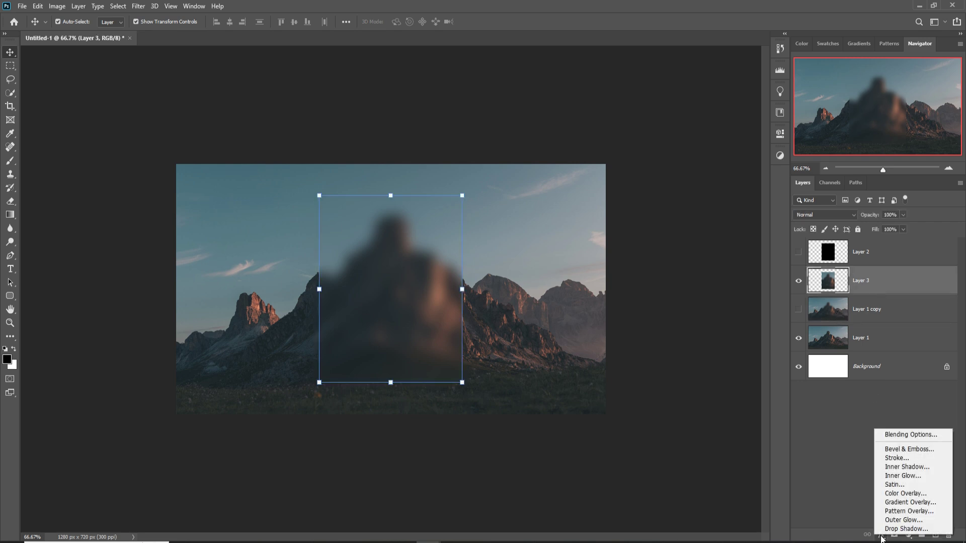
Step: Give Layer 3 a Multiply Inner Shadow at 90°: 78% opacity, 6 px distance, 10% choke, 24 px size
left_click(908, 468)
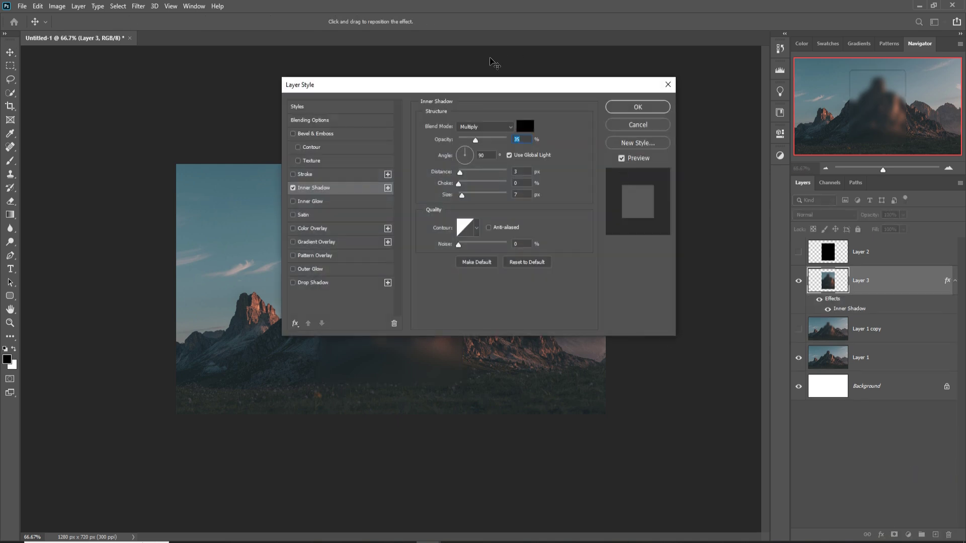
left_click_drag(461, 88, 721, 158)
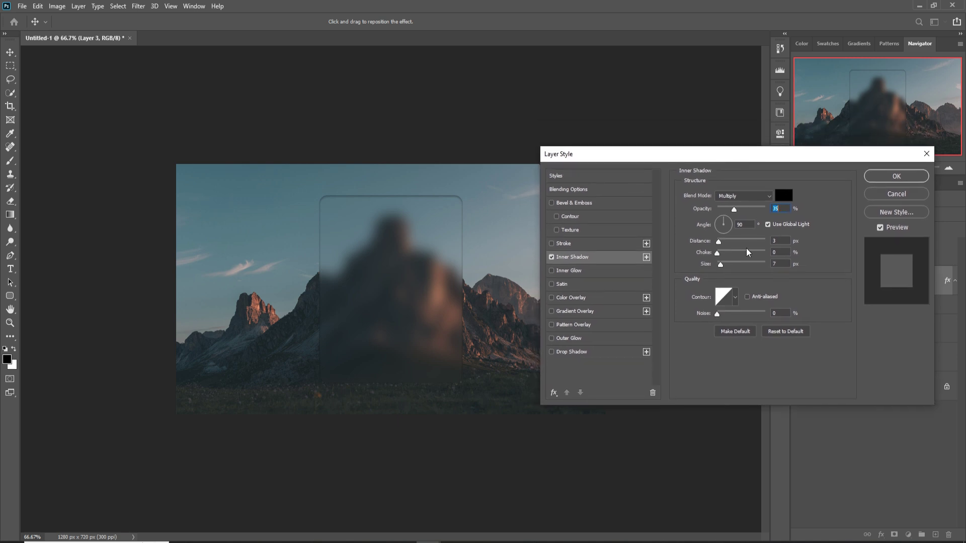
left_click_drag(733, 210, 746, 211)
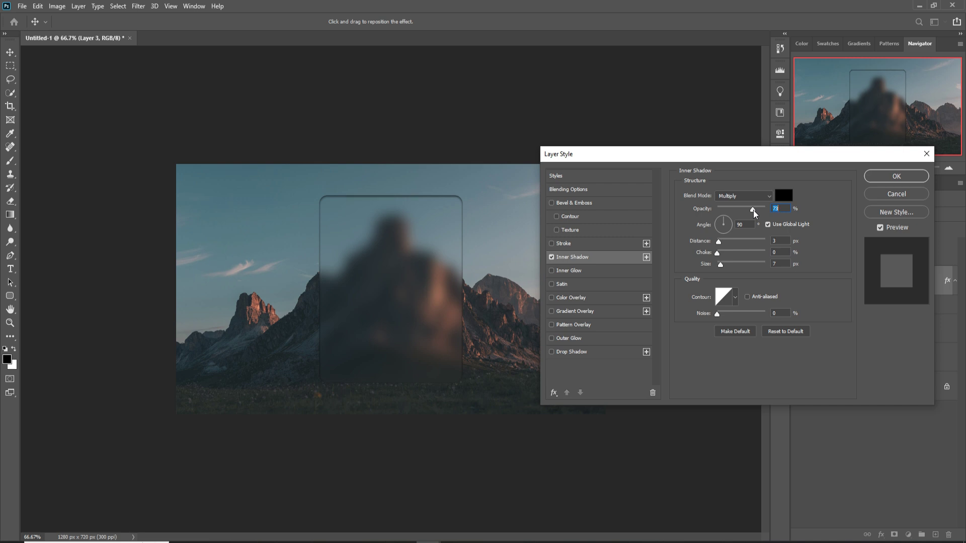
left_click_drag(718, 242, 726, 256)
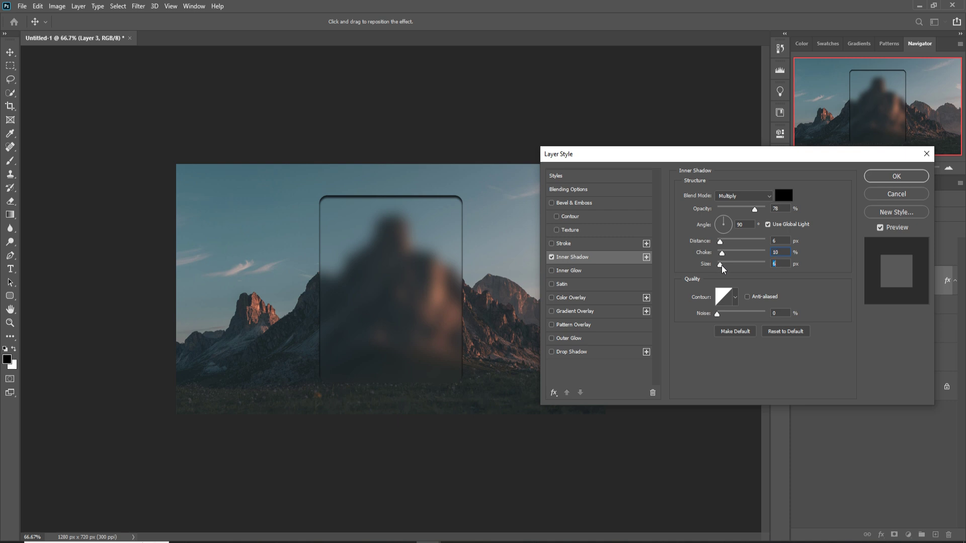
left_click_drag(722, 269, 726, 269)
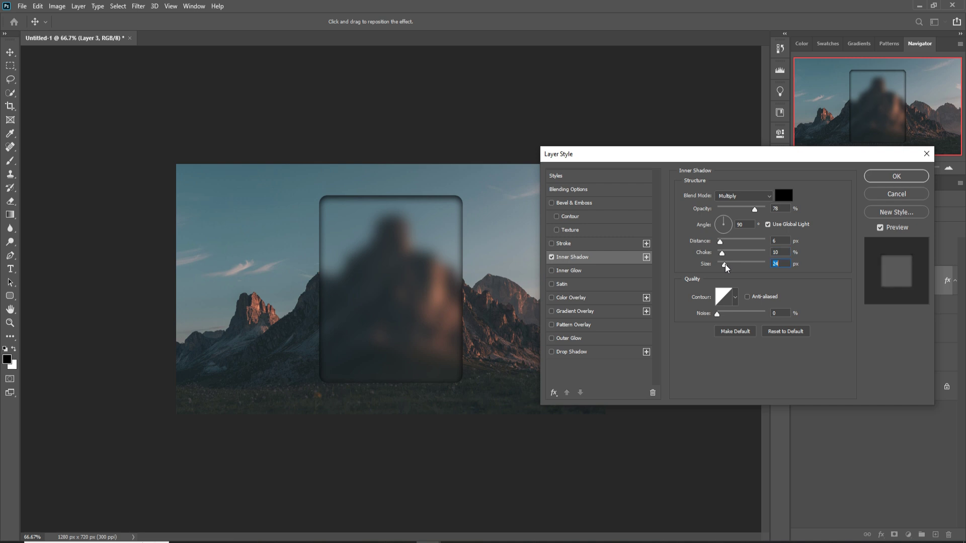
left_click(877, 179)
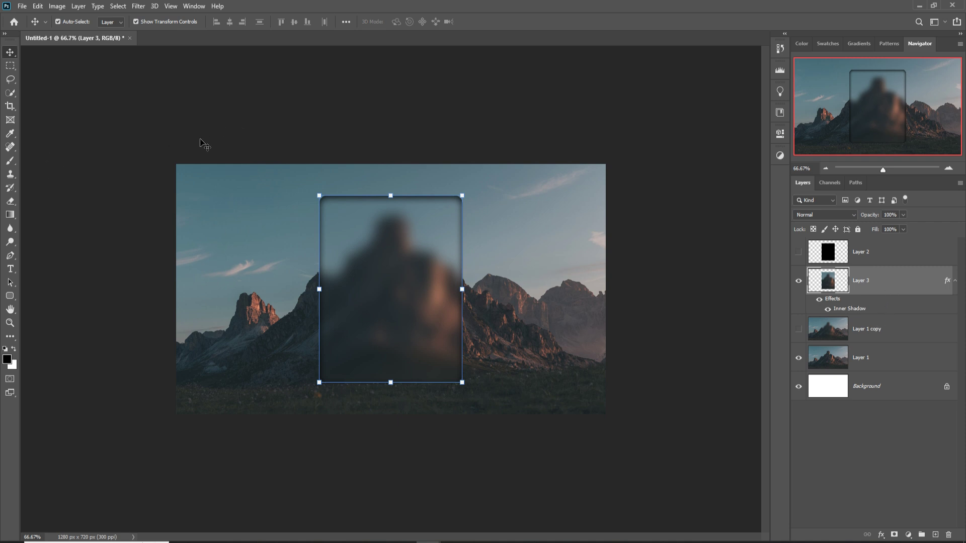
Step: Zoom to 100% and draw a 316 × 50 px rectangular marquee across the card's upper area
left_click_drag(13, 69, 40, 67)
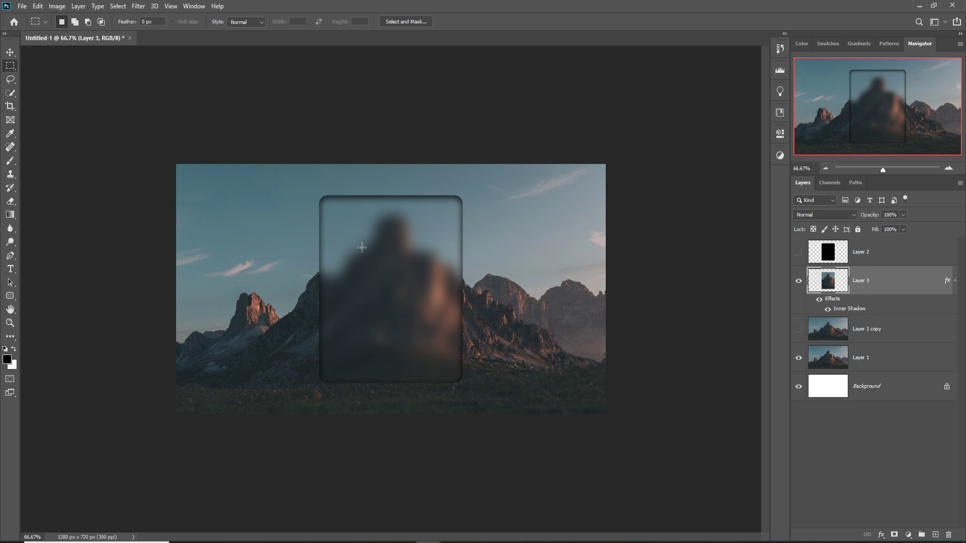
key("ctrl+plus")
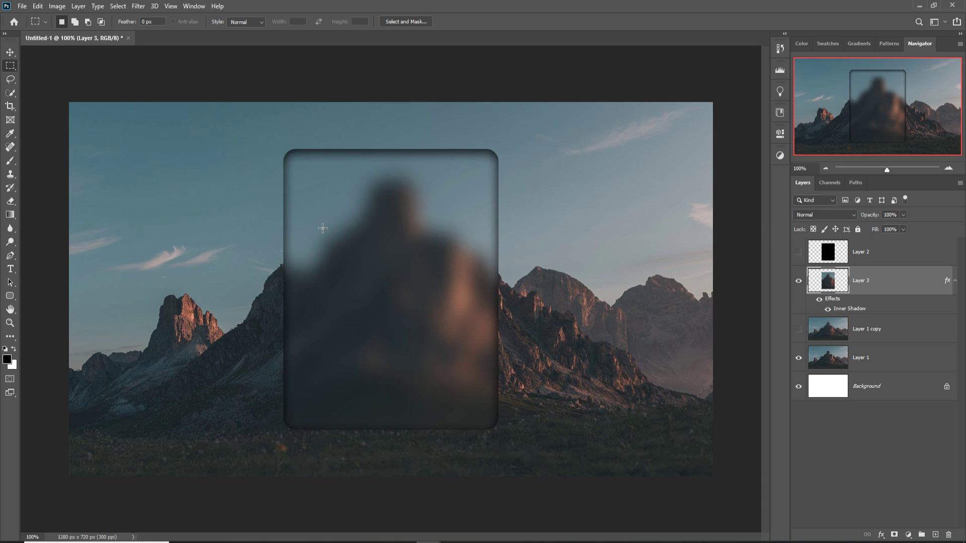
left_click_drag(315, 230, 472, 256)
Step: Add a new layer, then a Solid Color fill layer of near-white fdfafa in the selected strip
left_click(10, 52)
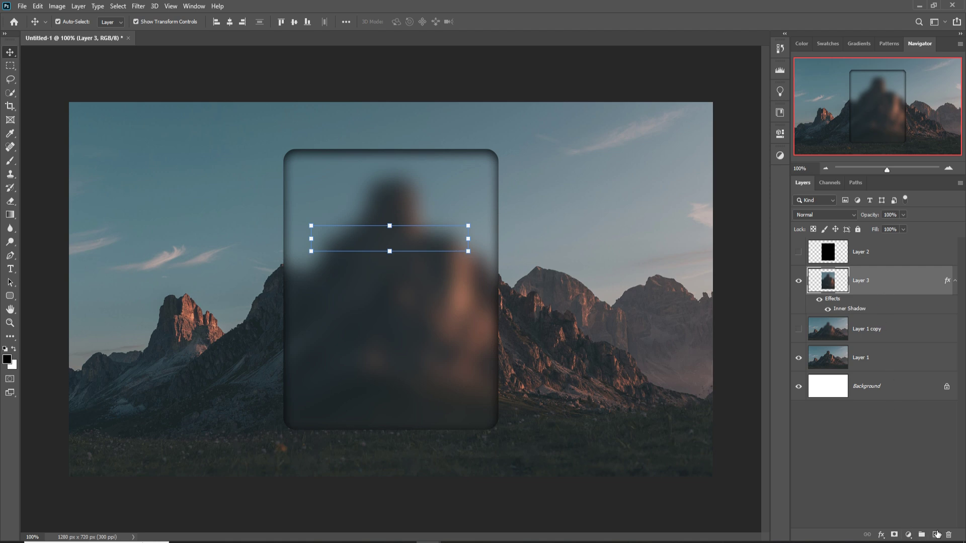
left_click(937, 534)
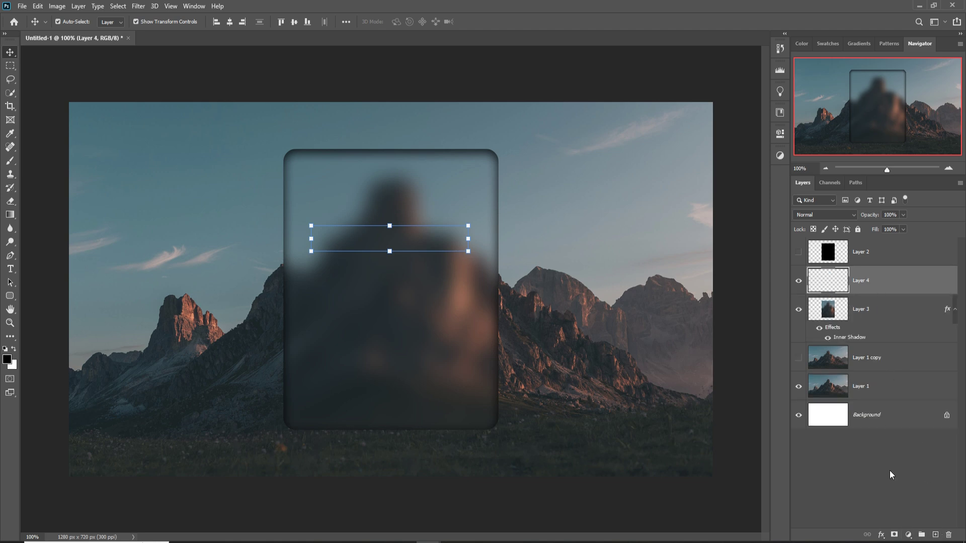
left_click(909, 535)
left_click(845, 333)
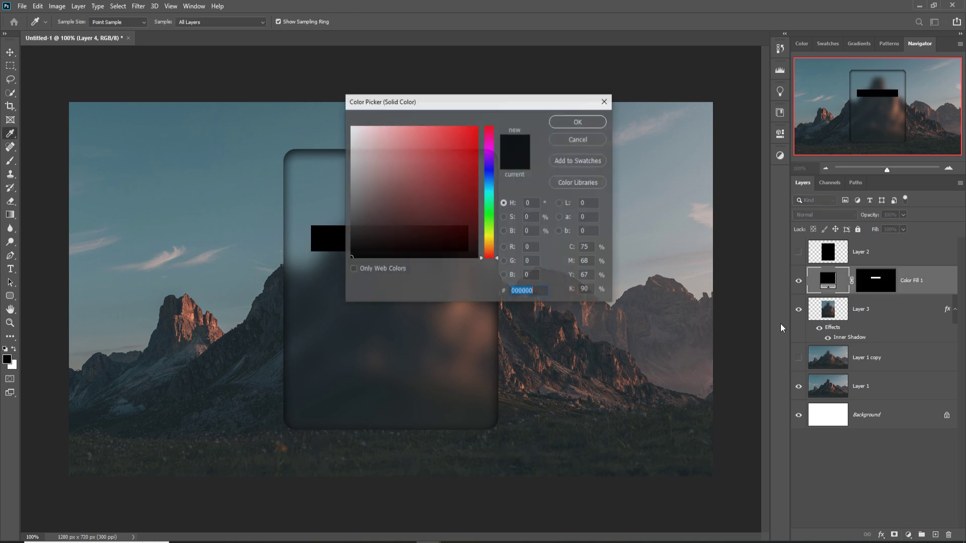
left_click_drag(477, 103, 704, 115)
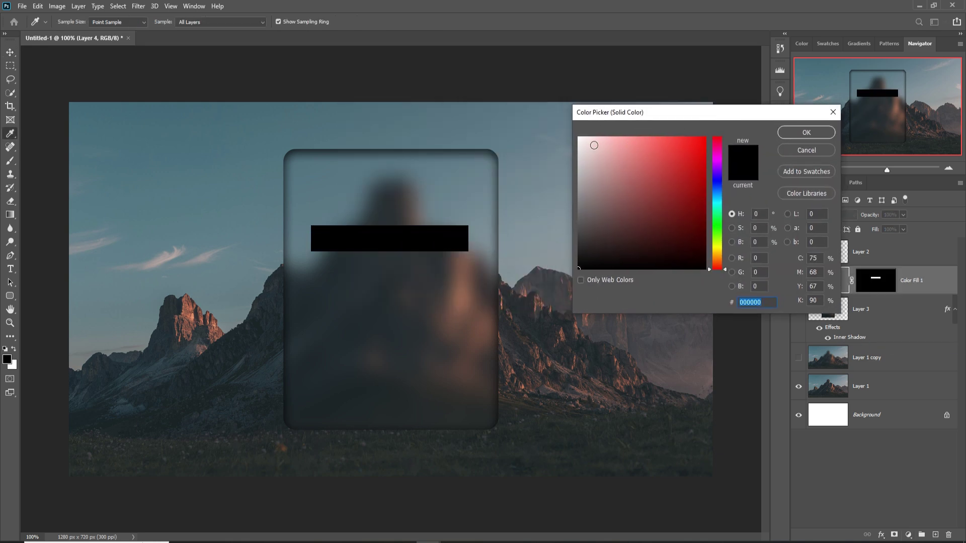
left_click(580, 137)
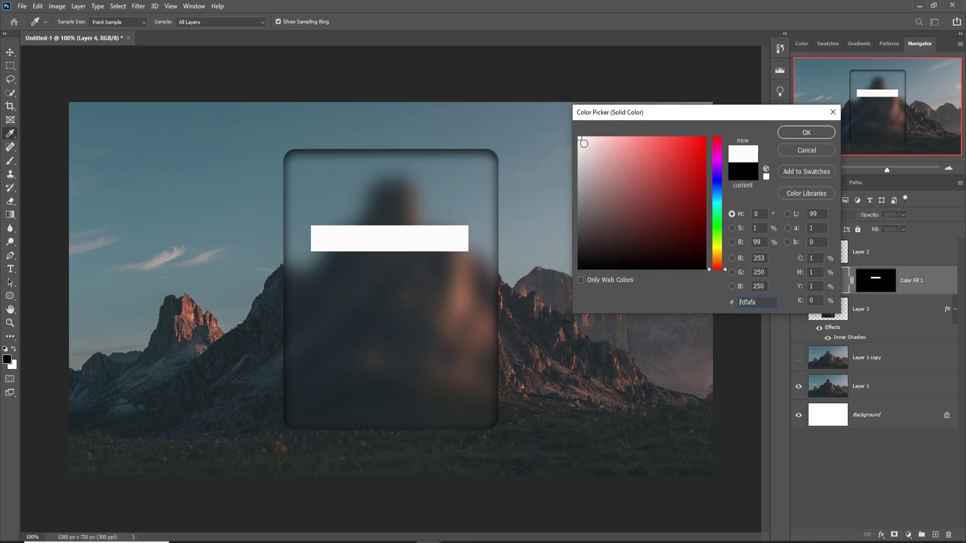
Step: Set Color Fill 1 to Overlay and split its Underlying Layer Blend If black slider to 0/60
left_click(805, 133)
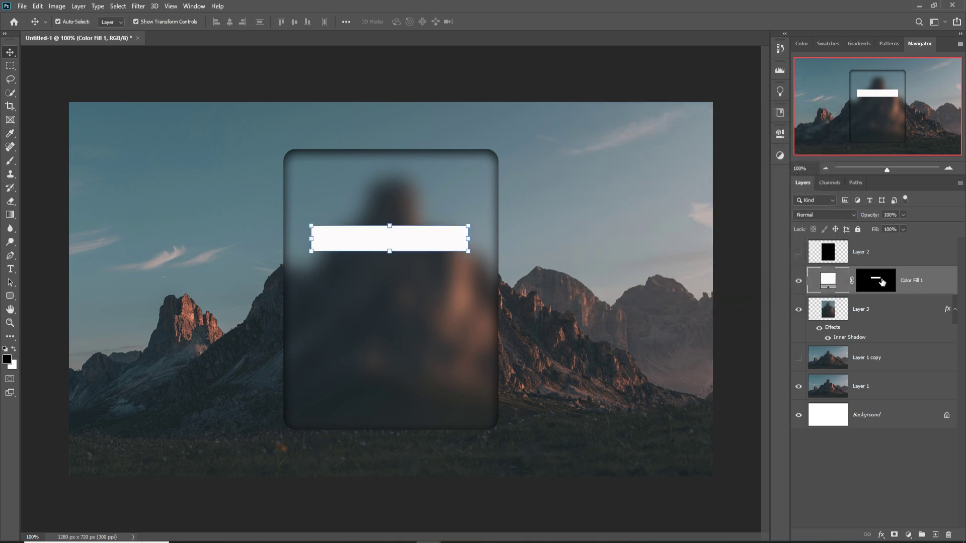
left_click(851, 217)
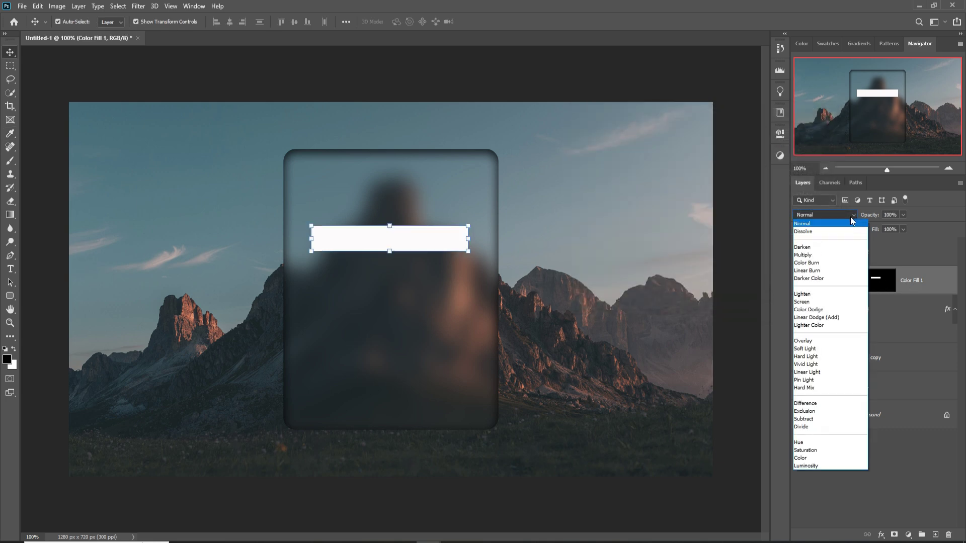
left_click(807, 341)
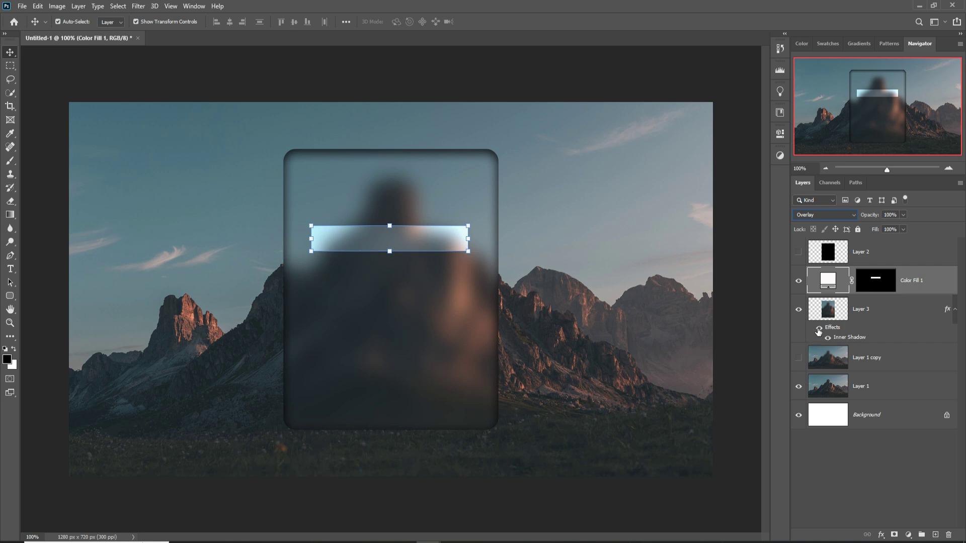
right_click(829, 281)
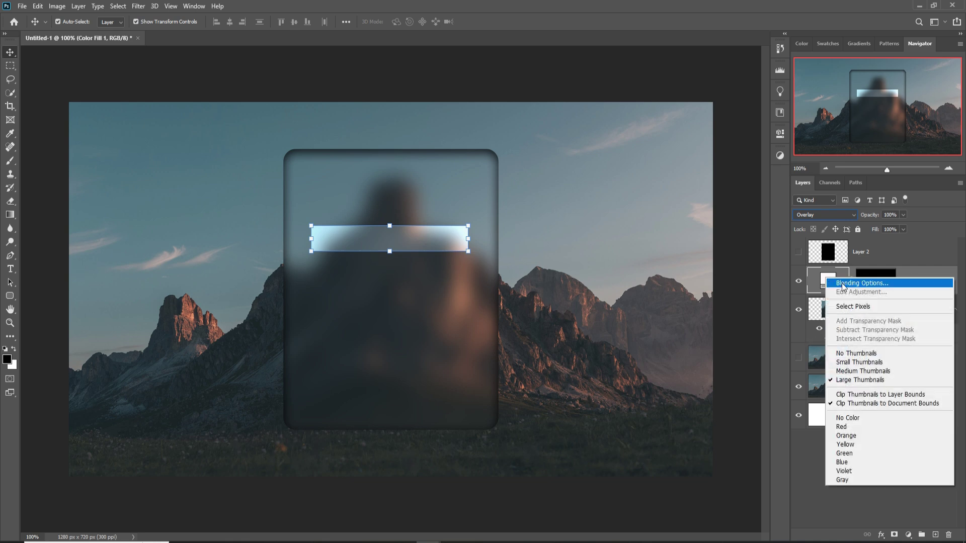
left_click(844, 286)
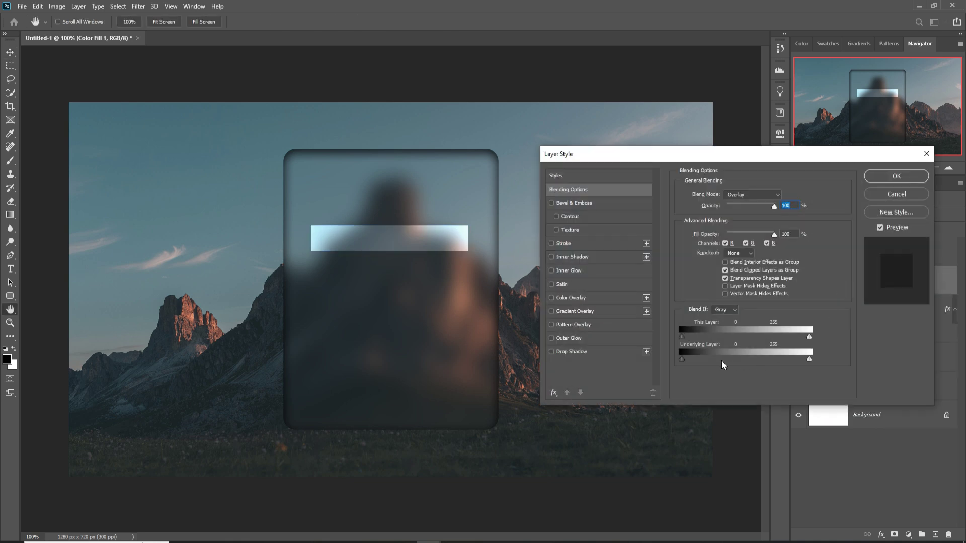
left_click_drag(684, 359, 686, 360)
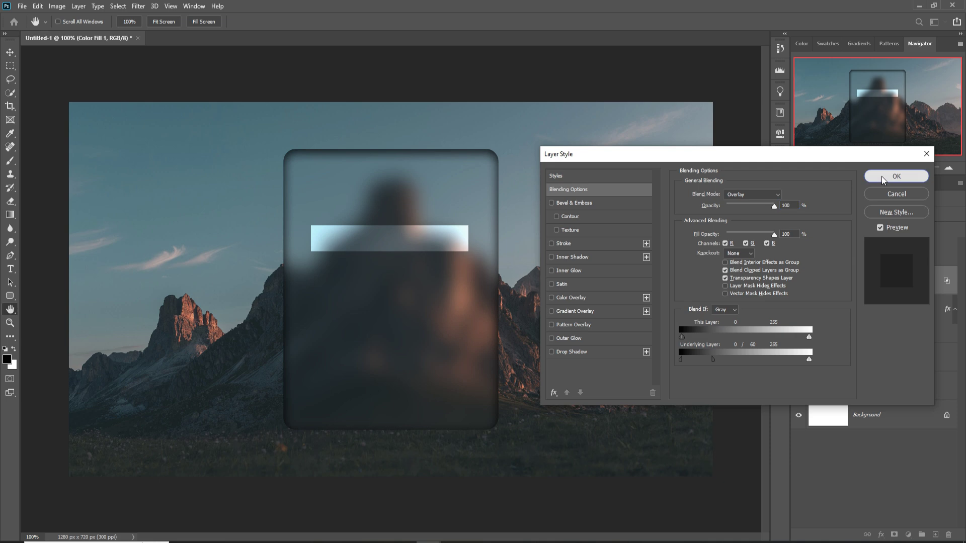
left_click(896, 176)
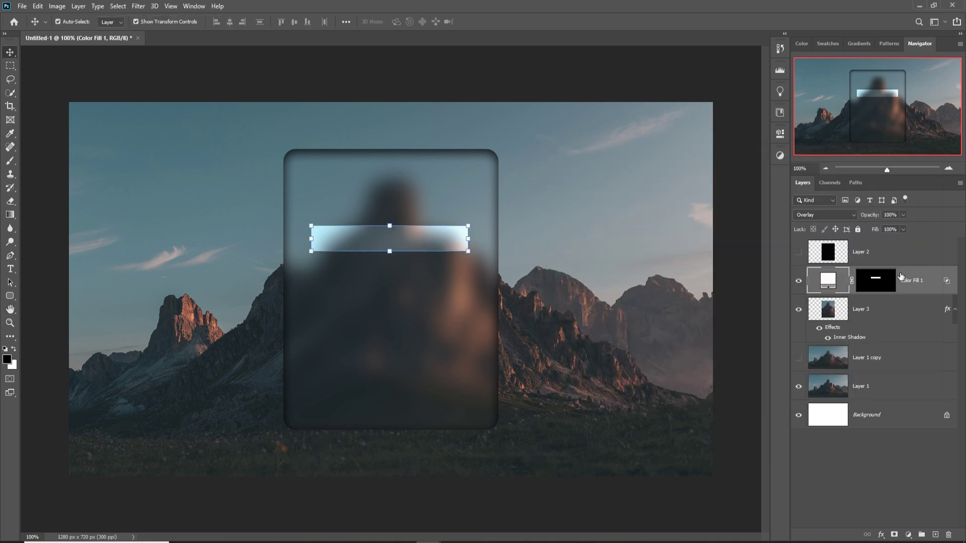
Step: Add a Multiply Inner Shadow to Color Fill 1: 67% opacity, 4 px distance, 22% choke, 9 px size
left_click(882, 536)
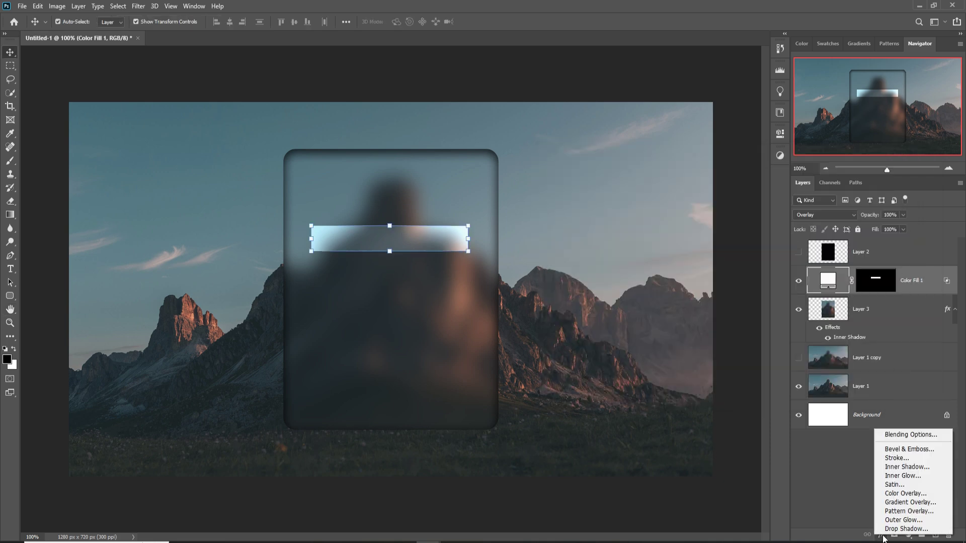
left_click(899, 466)
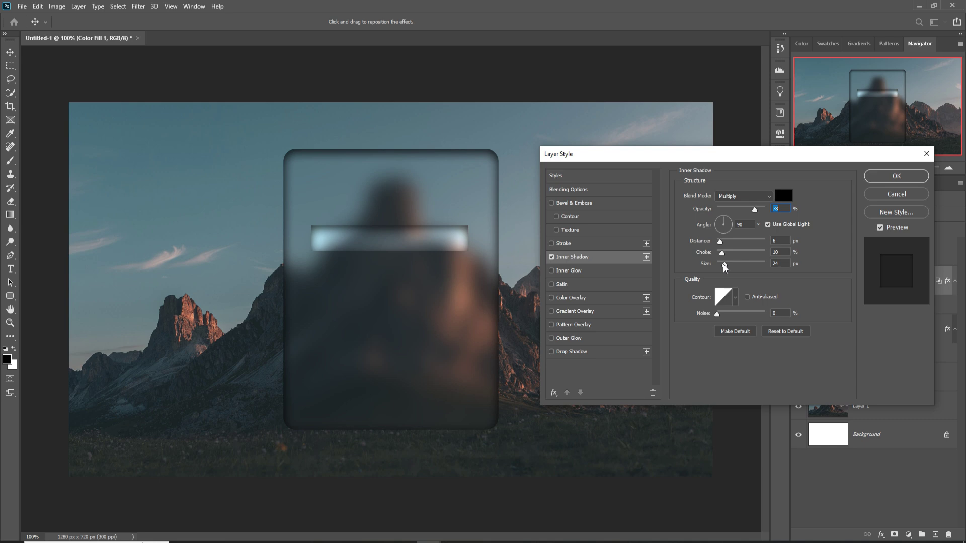
left_click_drag(724, 264, 720, 245)
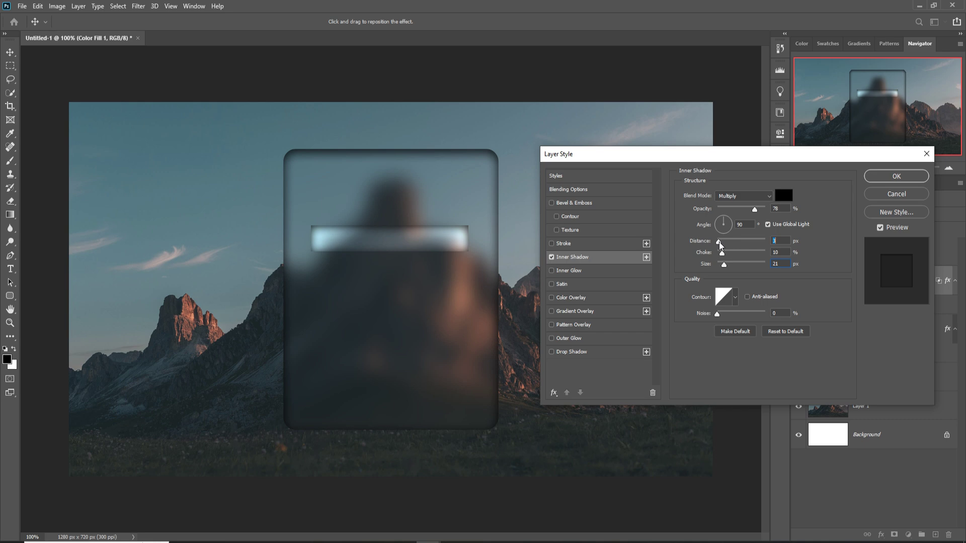
left_click_drag(721, 245, 721, 257)
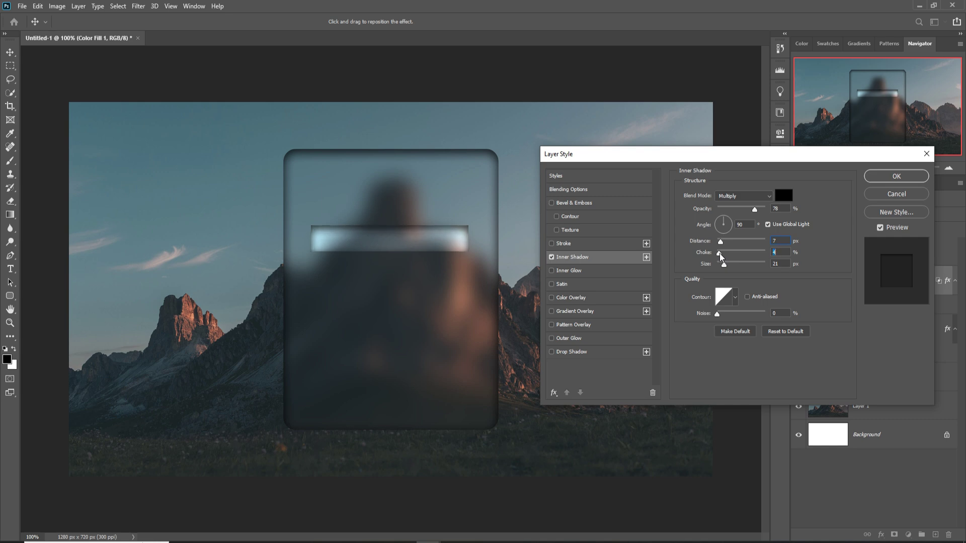
left_click_drag(755, 210, 762, 212)
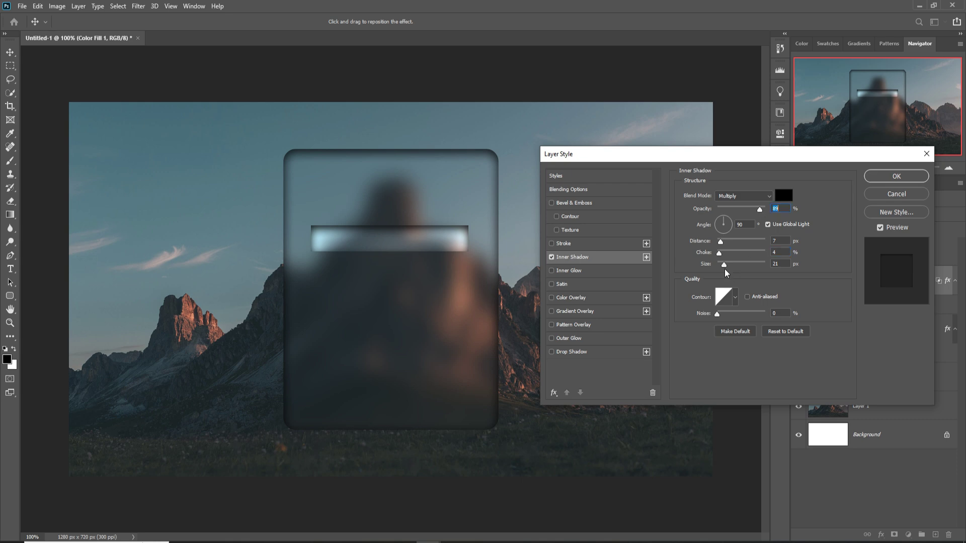
left_click_drag(724, 265, 722, 270)
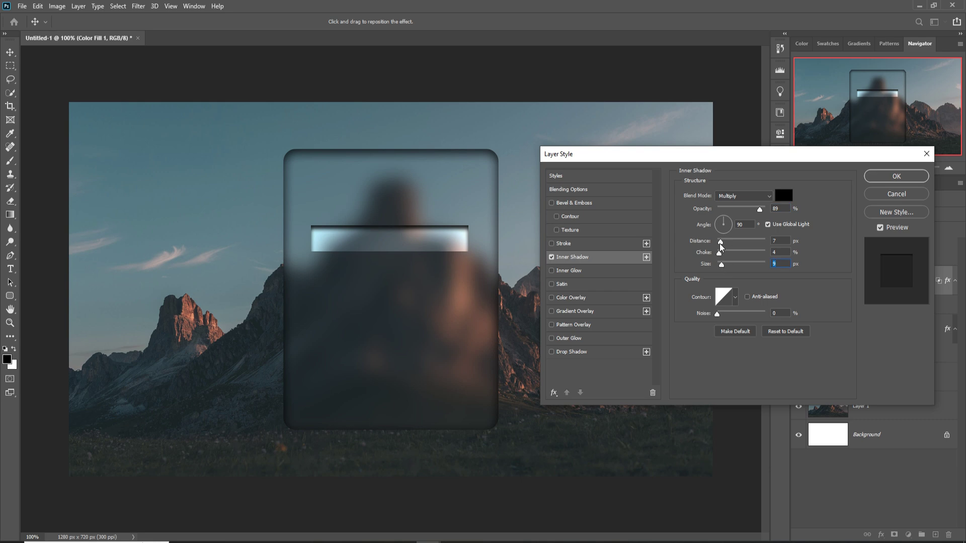
left_click_drag(720, 245, 722, 249)
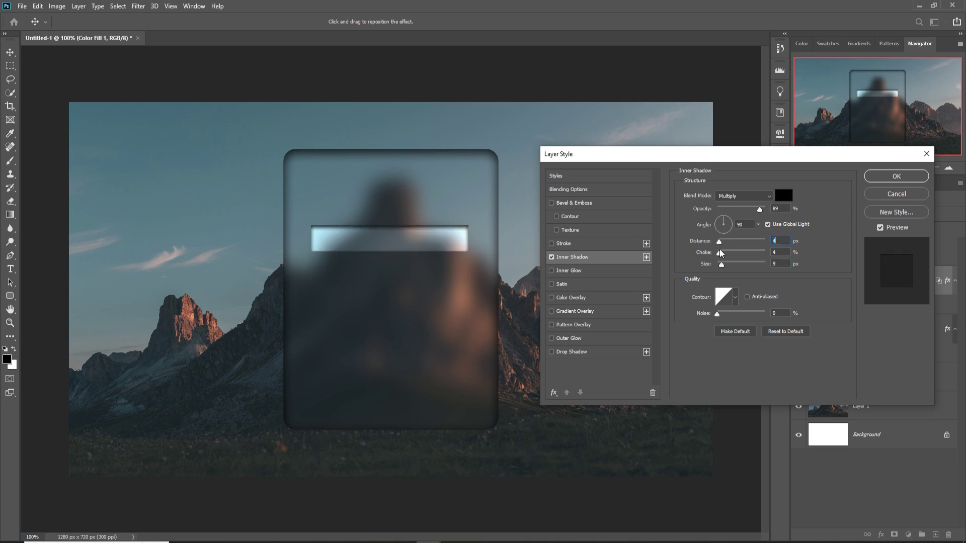
left_click_drag(757, 209, 750, 210)
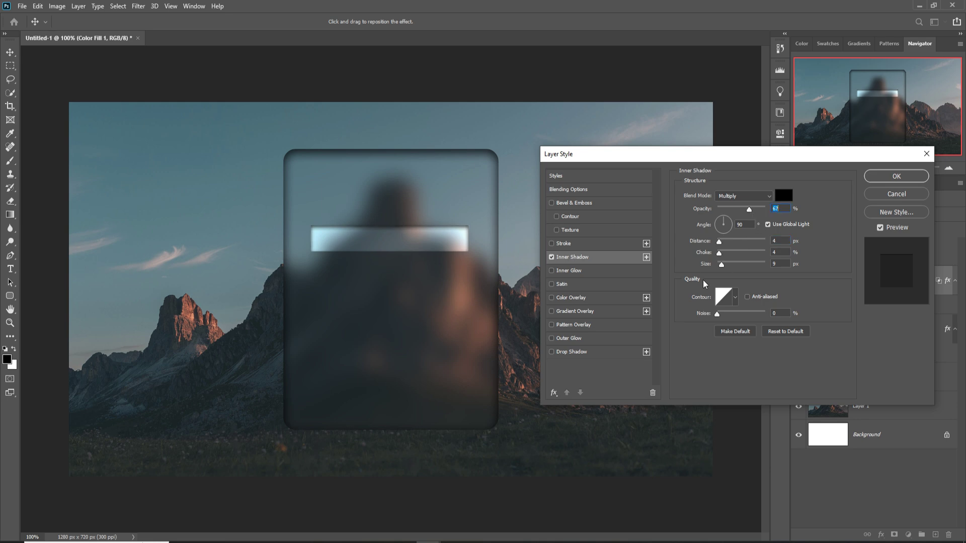
left_click_drag(721, 253, 729, 257)
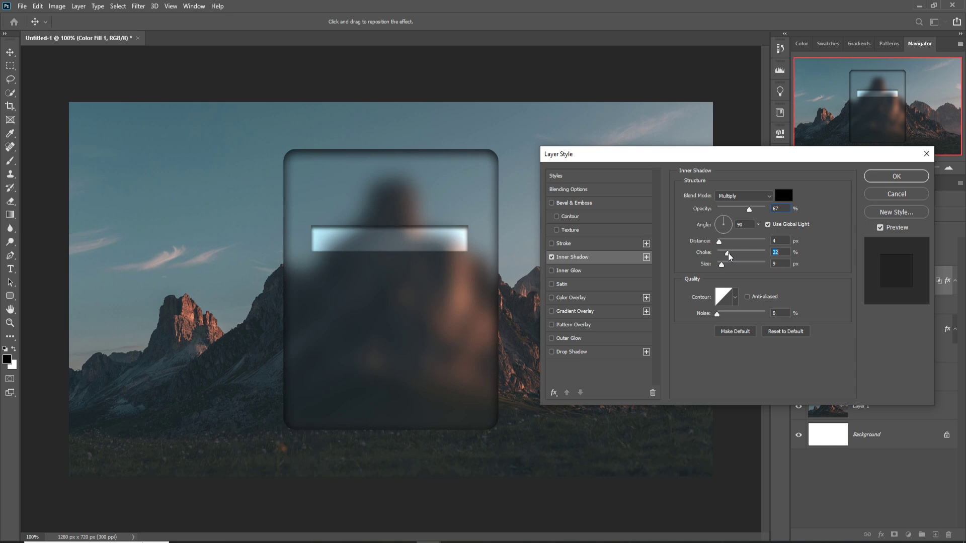
left_click(893, 179)
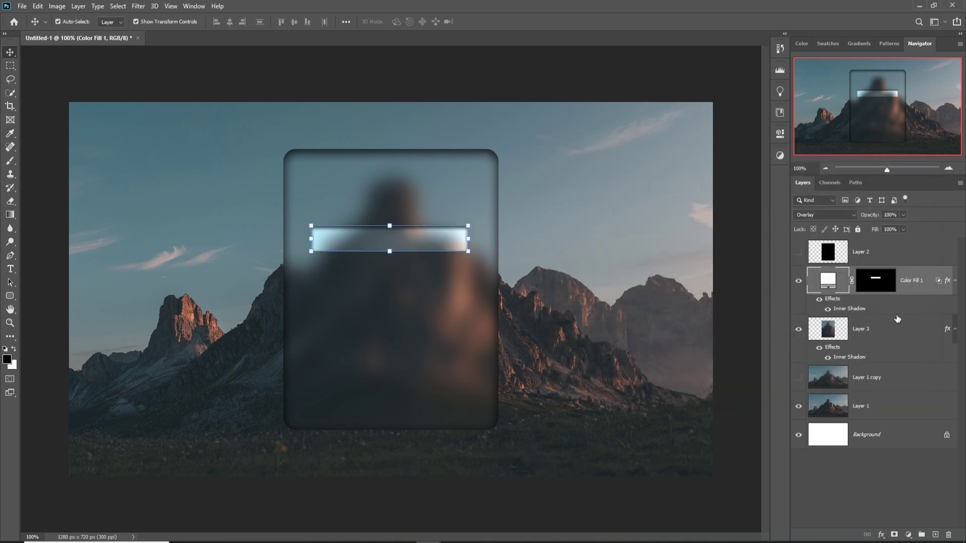
Step: Duplicate the Color Fill 1 field bar and move the copy about 123 px lower
right_click(922, 281)
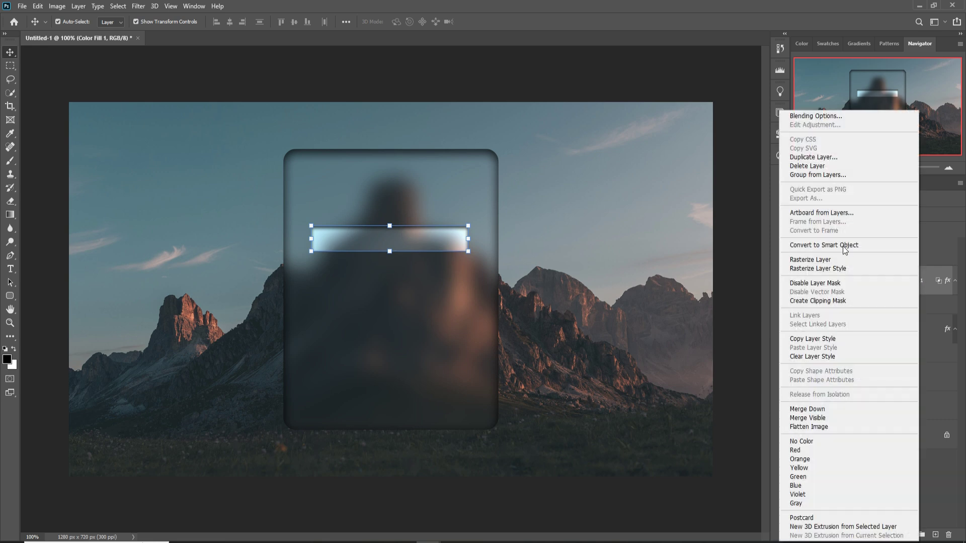
left_click(825, 161)
left_click(565, 153)
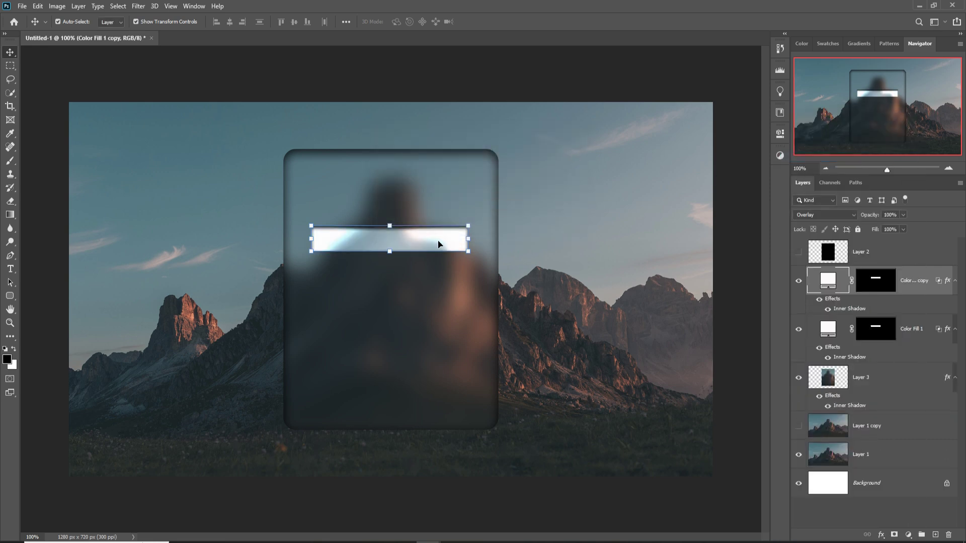
left_click_drag(394, 243, 393, 307)
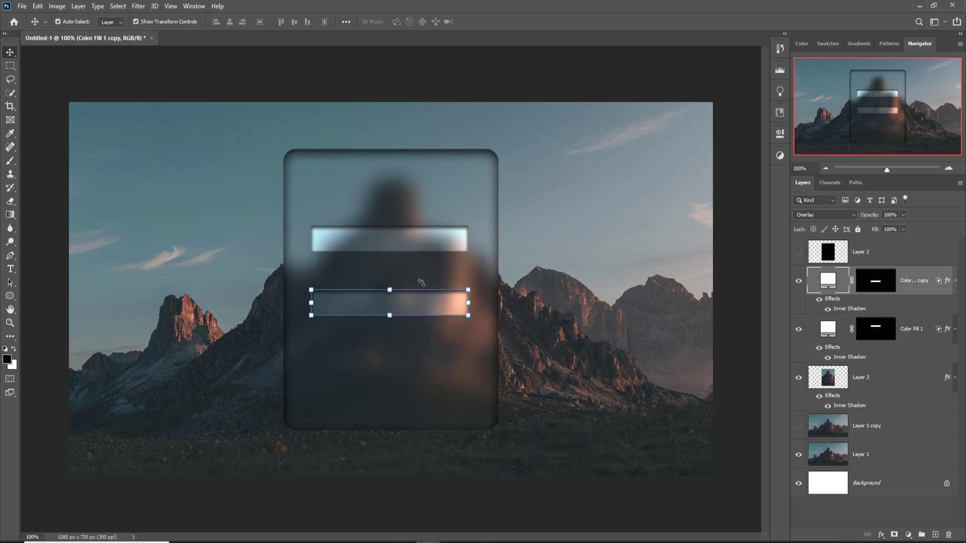
left_click(10, 272)
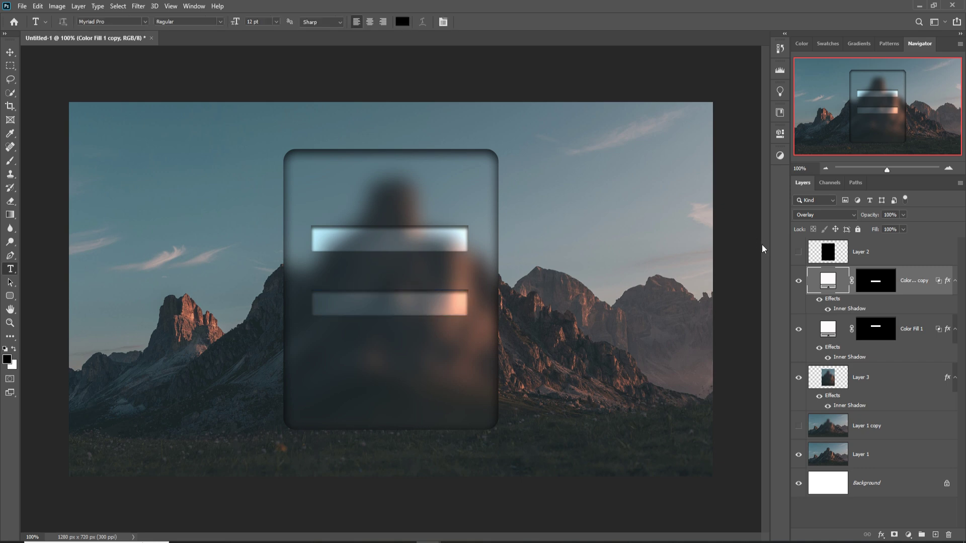
Step: Add a FACEBOOK text layer, scale it to about 63%, then delete it
left_click(440, 217)
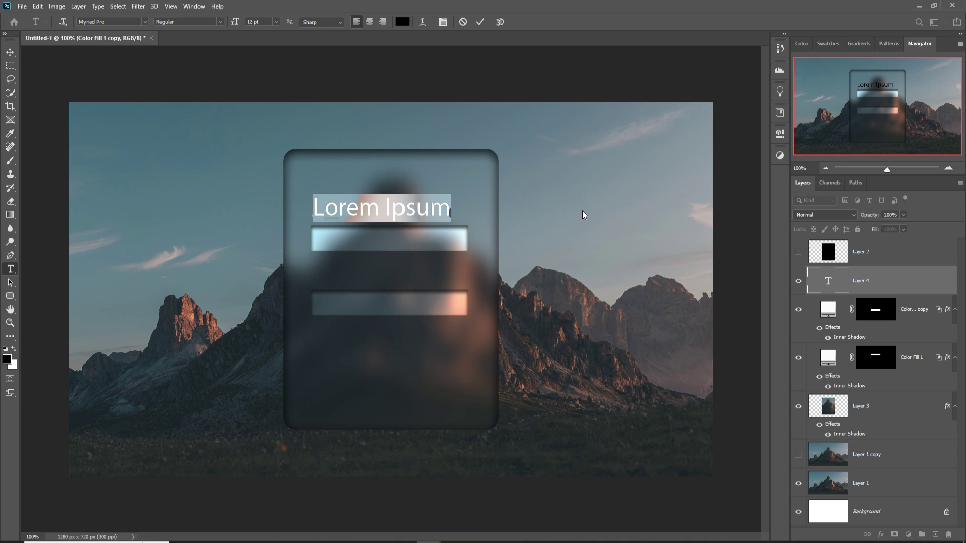
key("BackSpace")
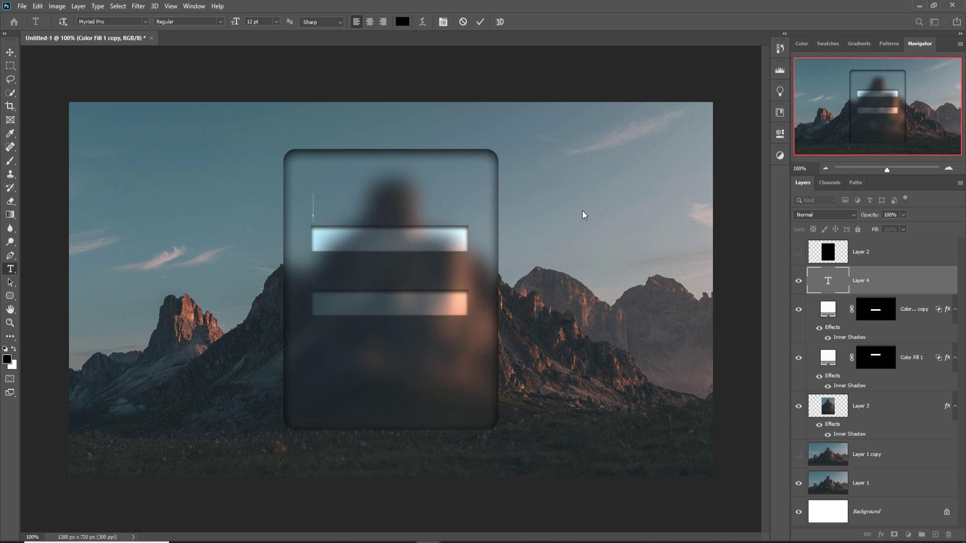
type("FACE")
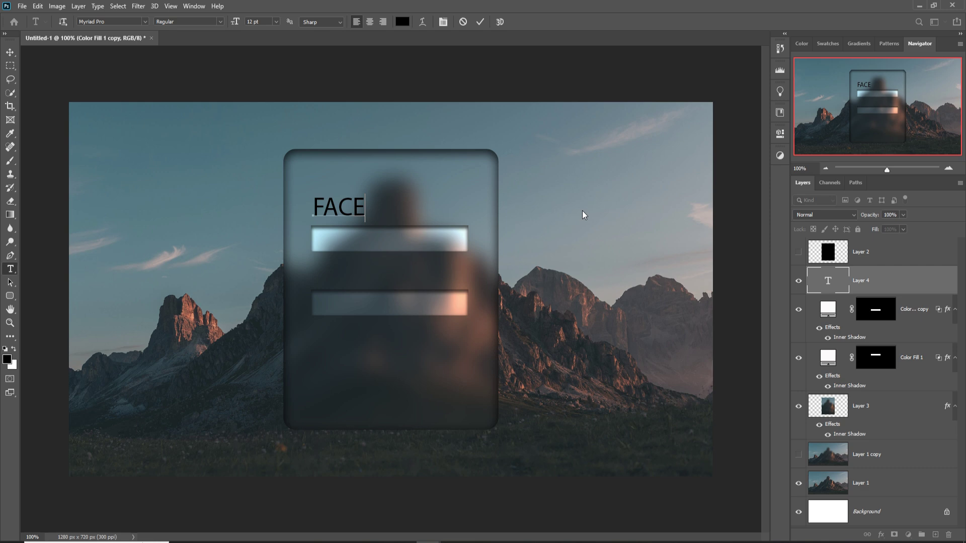
type("BOOK")
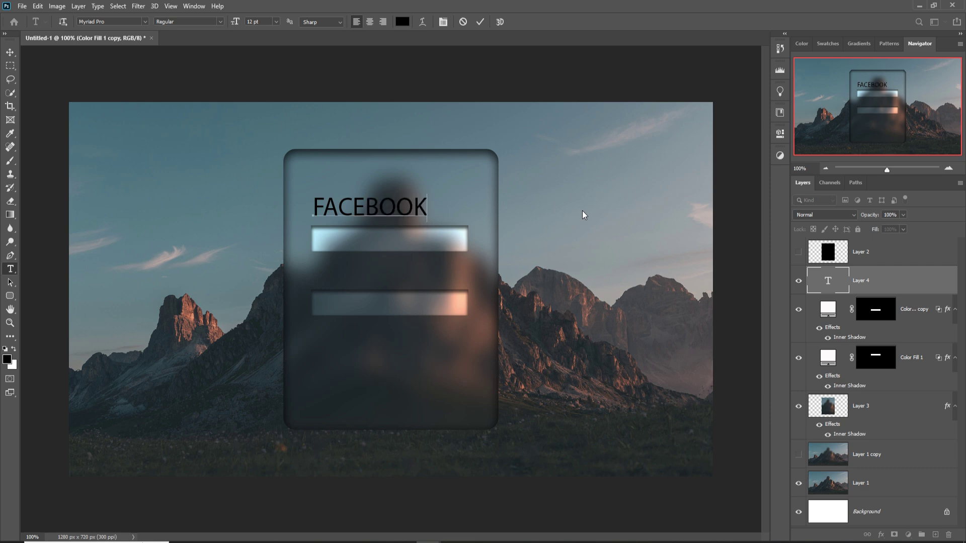
left_click(10, 52)
left_click_drag(431, 203, 364, 219)
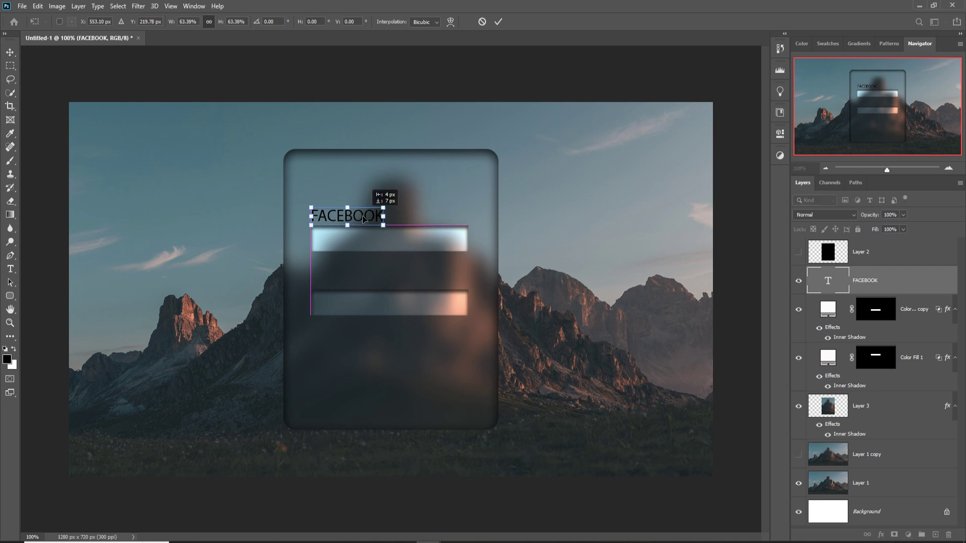
left_click(498, 21)
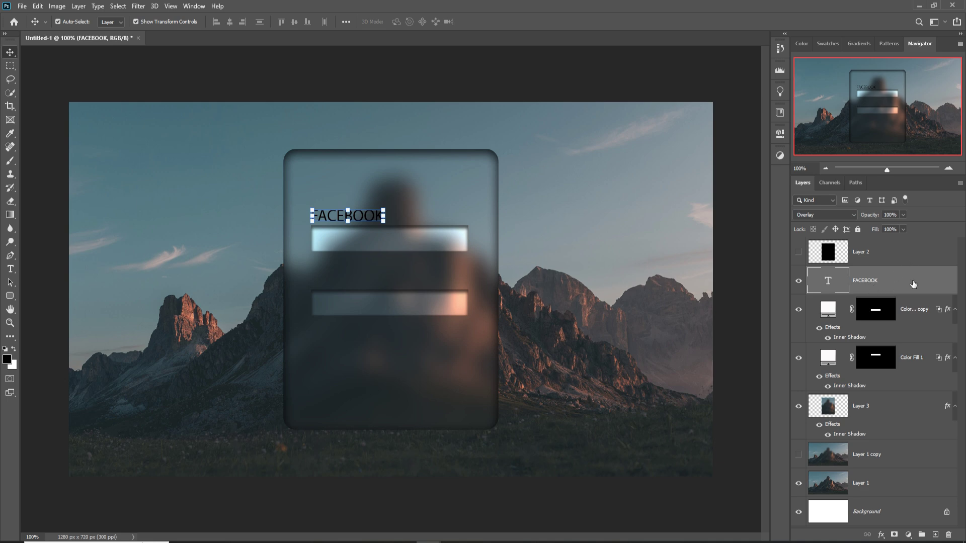
key("Delete")
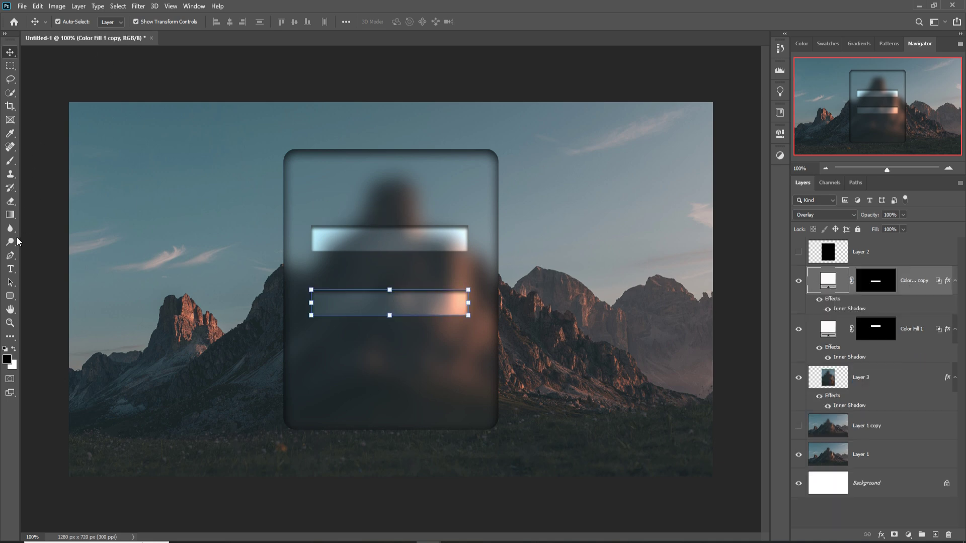
Step: Type USERNAME in white League Spartan Bold above the first field bar
left_click(10, 269)
left_click(144, 22)
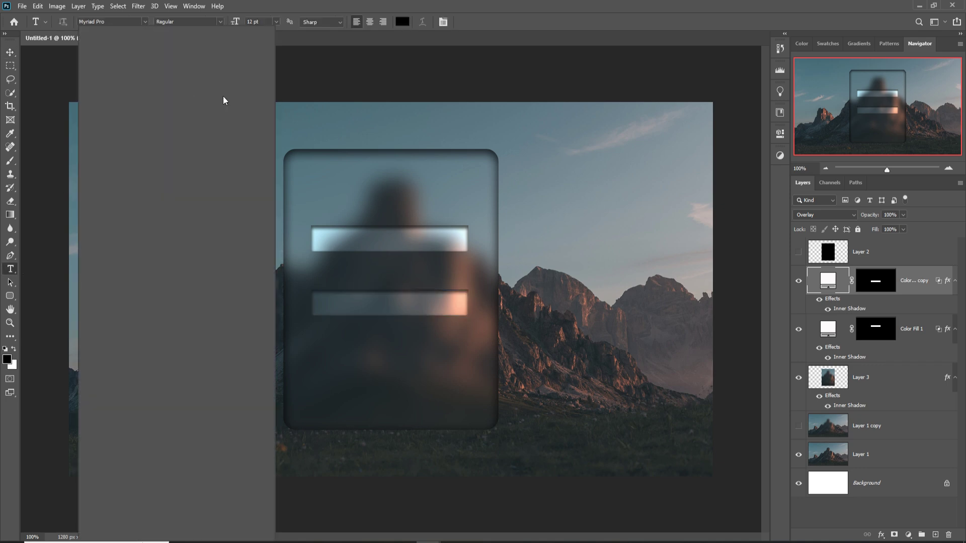
mouse_move(272, 281)
left_mouse_down()
mouse_move(270, 421)
mouse_move(287, 359)
mouse_move(273, 388)
mouse_move(279, 286)
left_mouse_up()
left_click(126, 292)
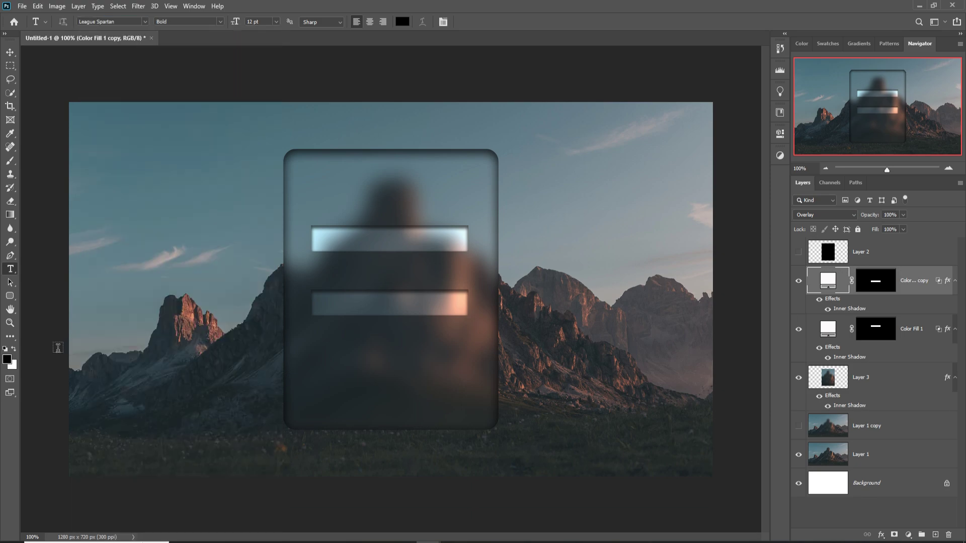
key("x")
left_click(322, 225)
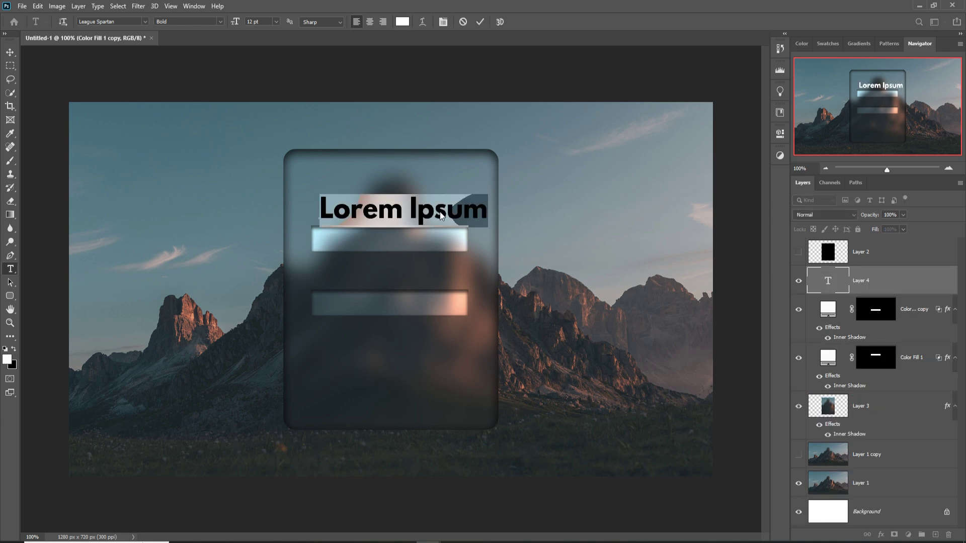
key("BackSpace")
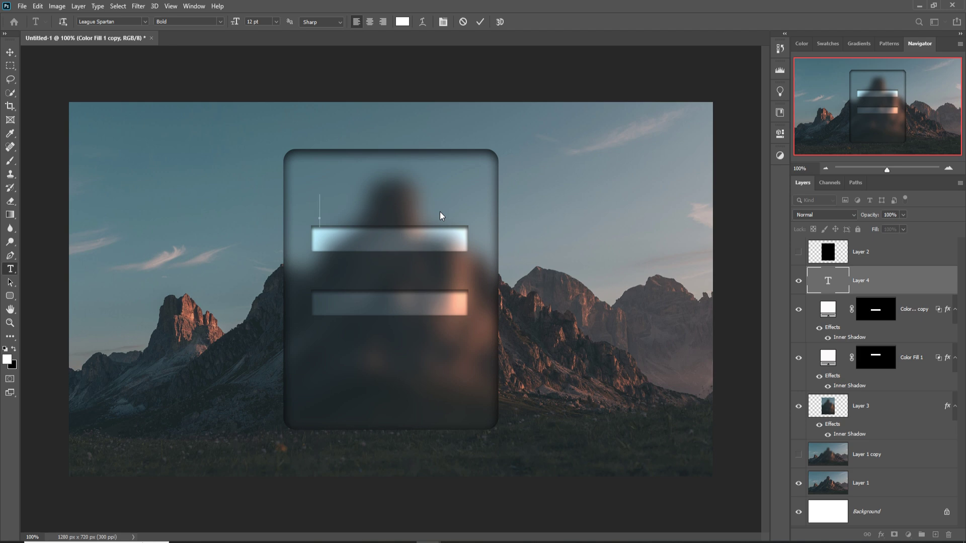
type("USER")
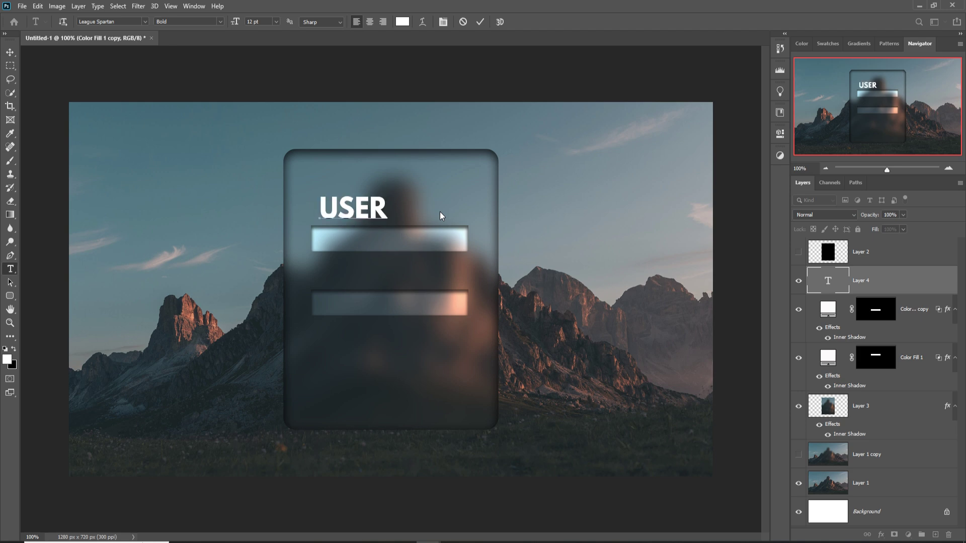
type("NAME")
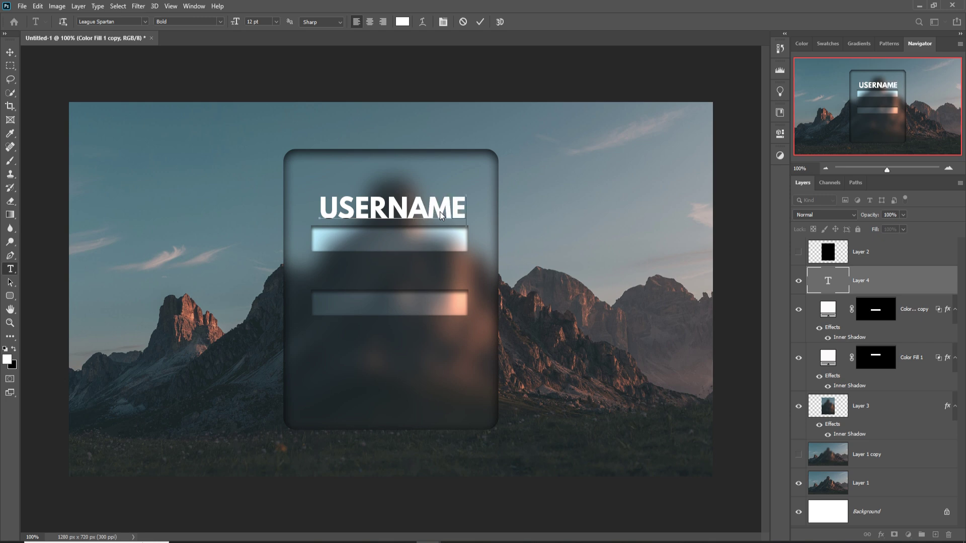
Step: Scale the USERNAME label to about half size, nudge it, and blend it with Overlay
left_click(10, 52)
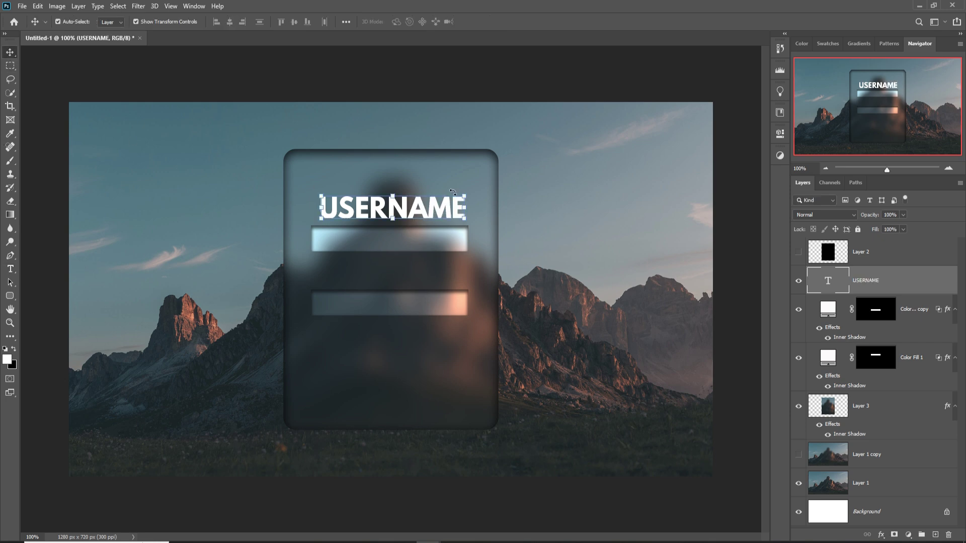
left_click(470, 198)
left_click_drag(469, 198, 355, 224)
key("Up")
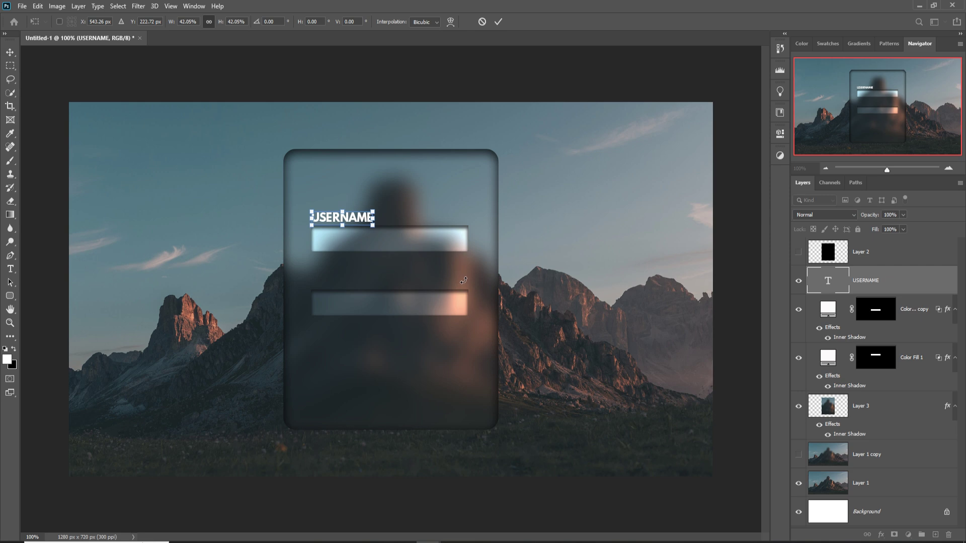
key("Right")
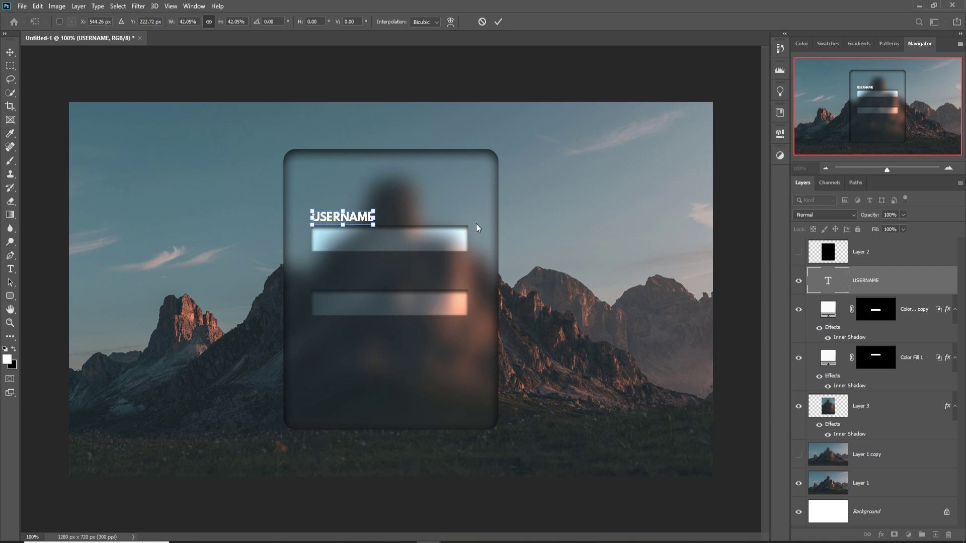
left_click(498, 22)
left_click(824, 215)
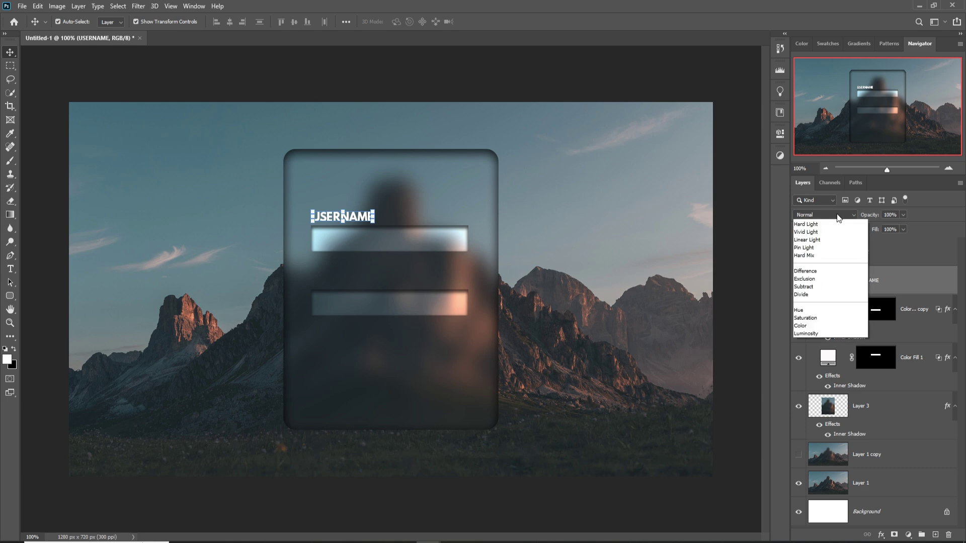
left_click(817, 341)
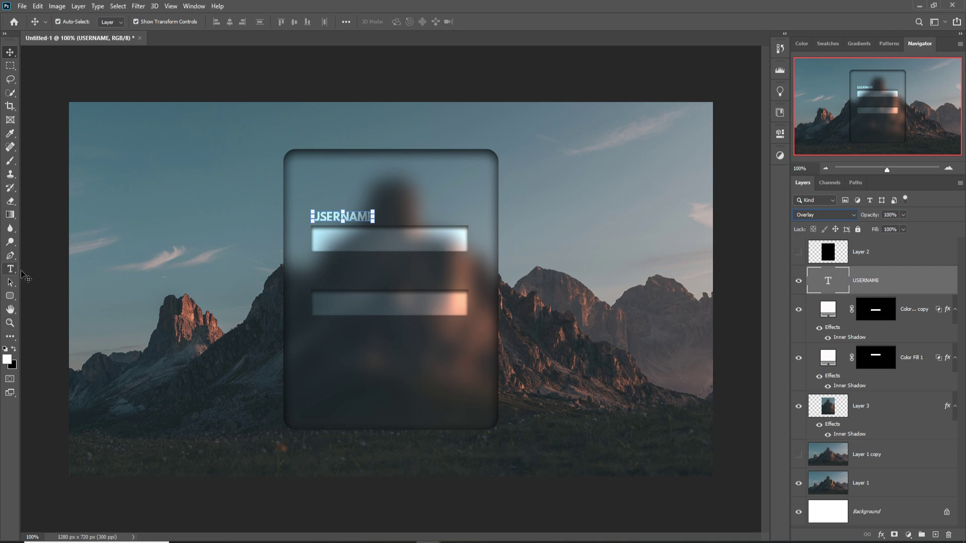
Step: Duplicate the USERNAME label, move the copy above the second field, and retype it as PASSWORD
right_click(903, 273)
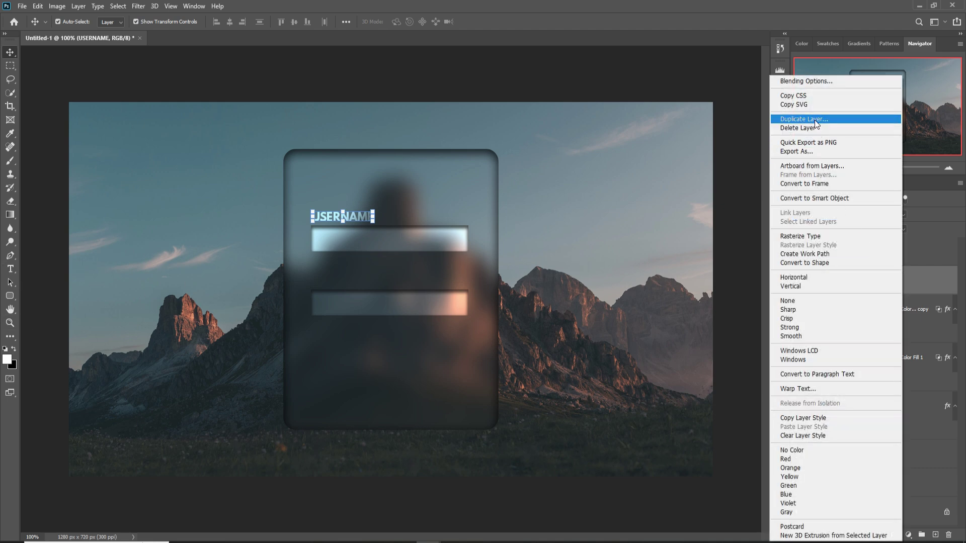
left_click(814, 120)
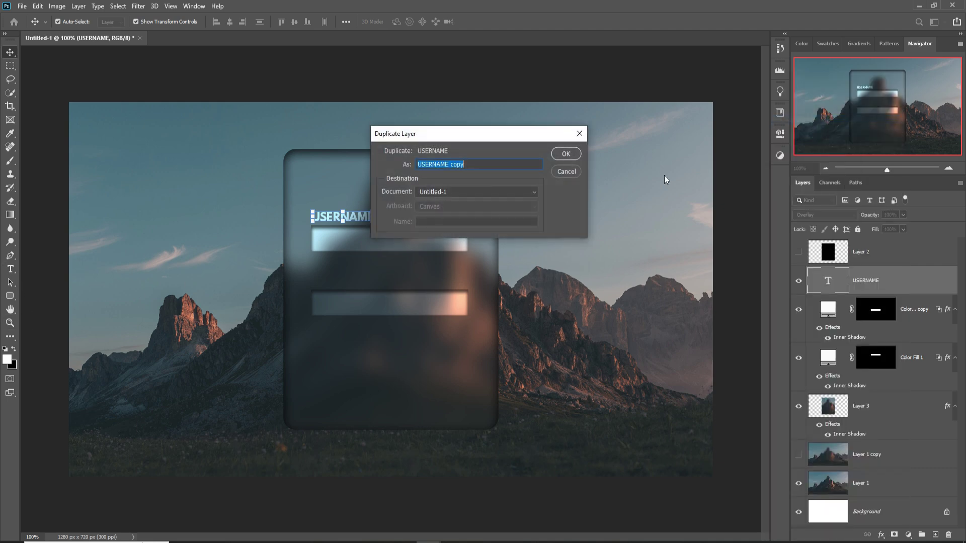
left_click(568, 158)
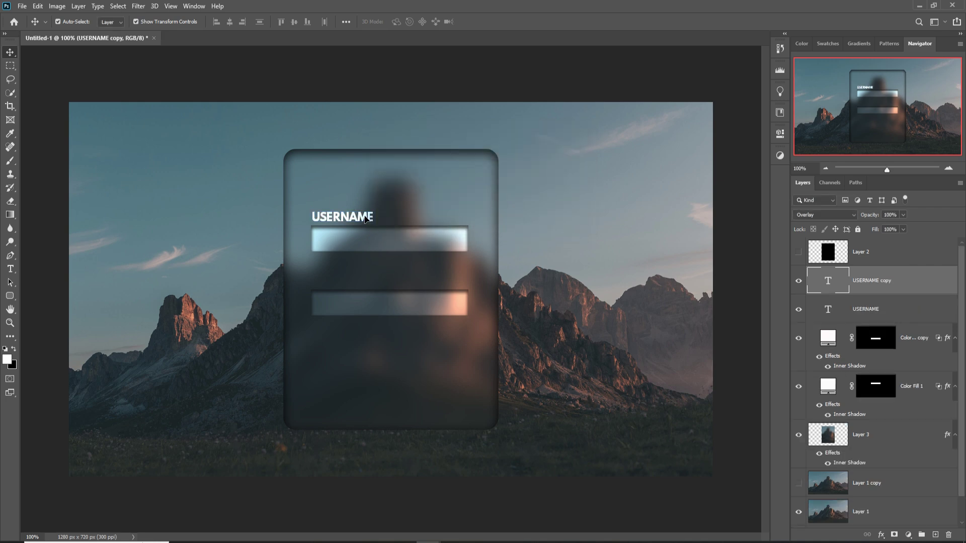
left_click_drag(366, 218, 364, 283)
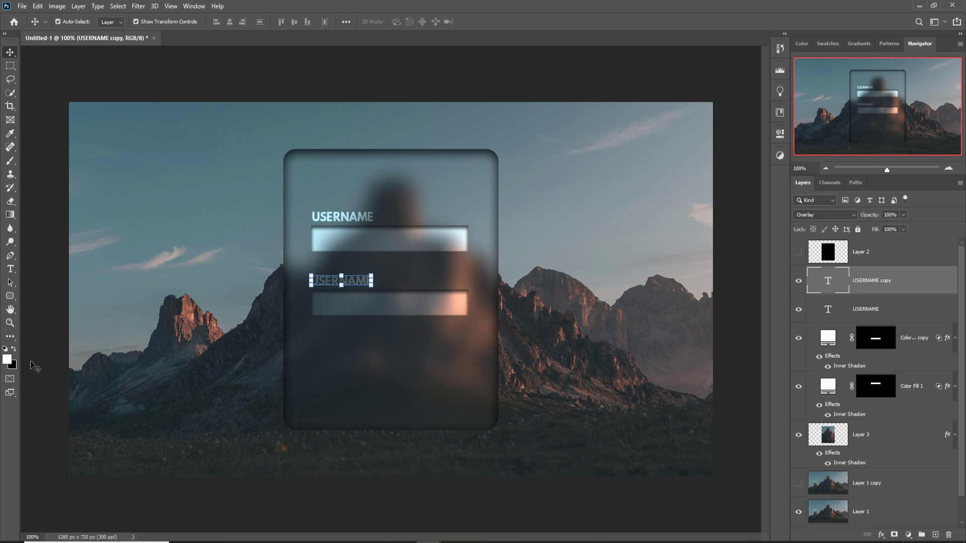
left_click(10, 269)
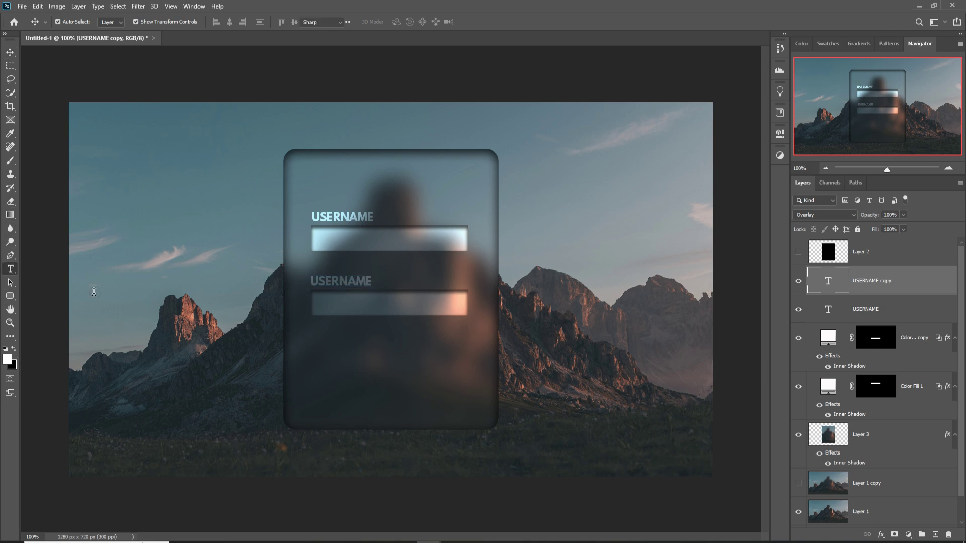
left_click(347, 281)
left_click_drag(373, 285, 280, 285)
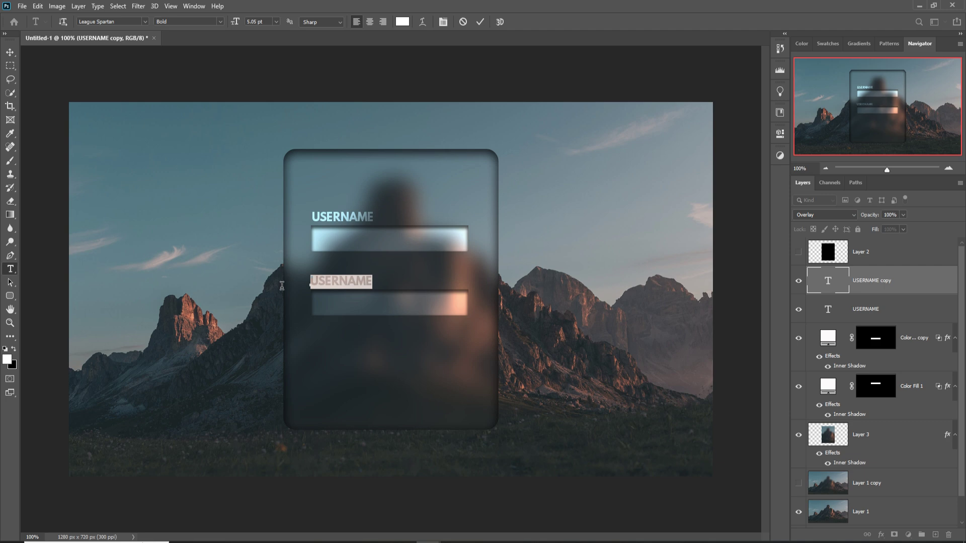
key("BackSpace")
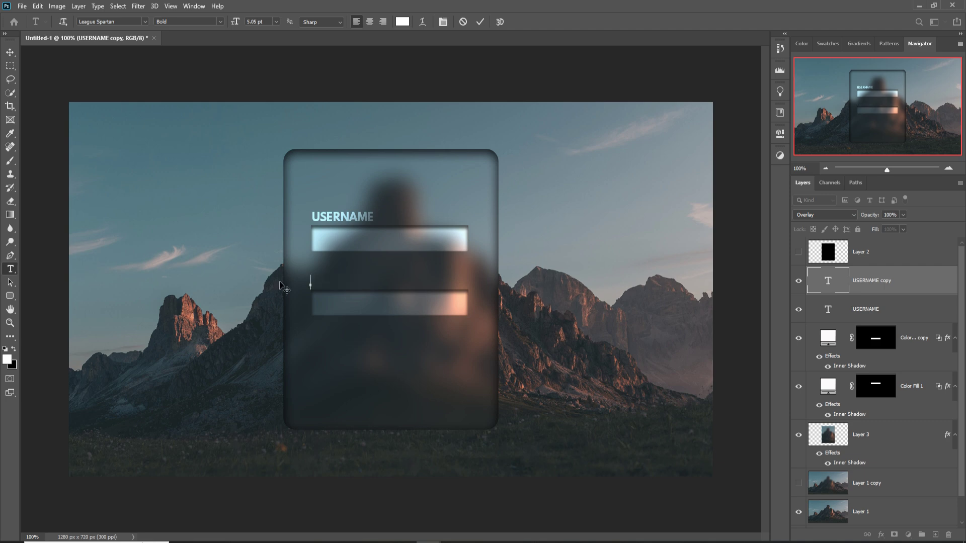
type("PASSWORD")
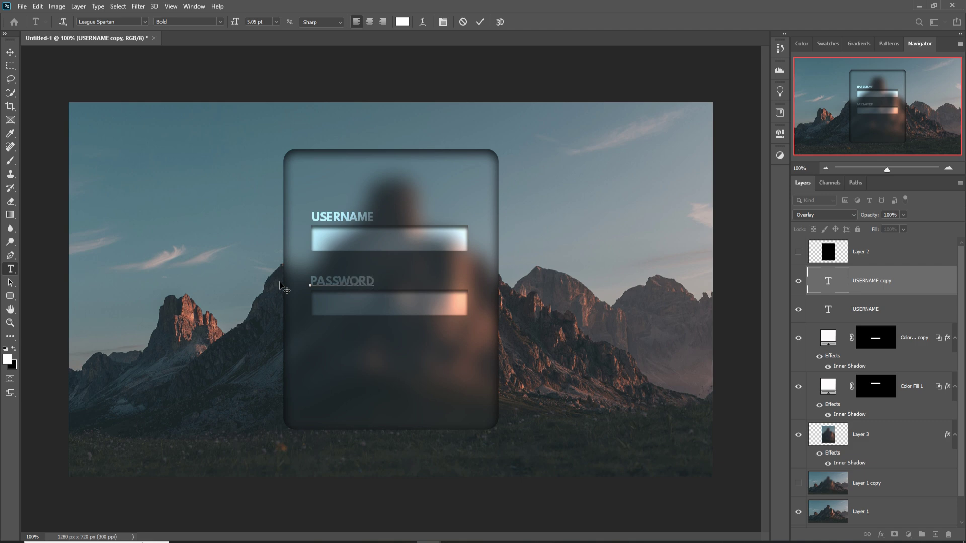
left_click(10, 52)
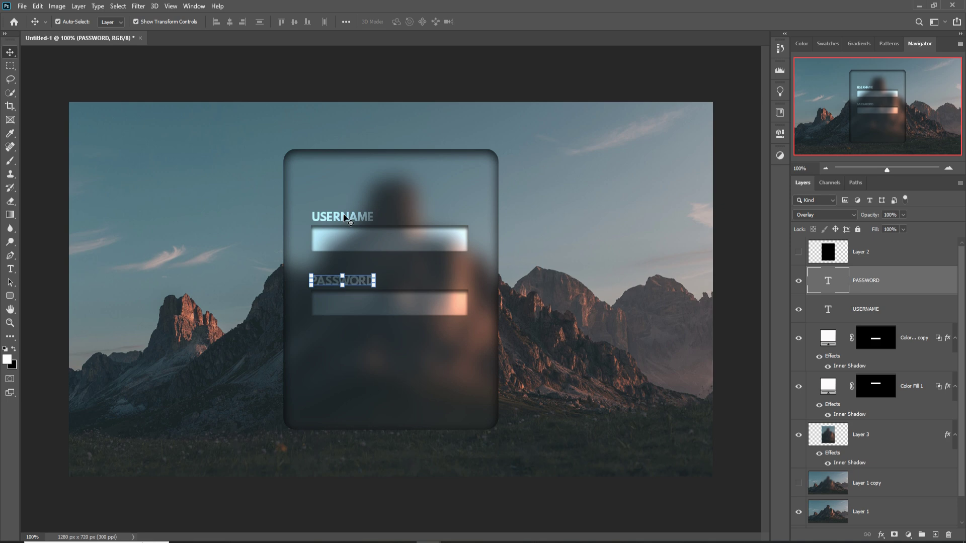
left_click(631, 206)
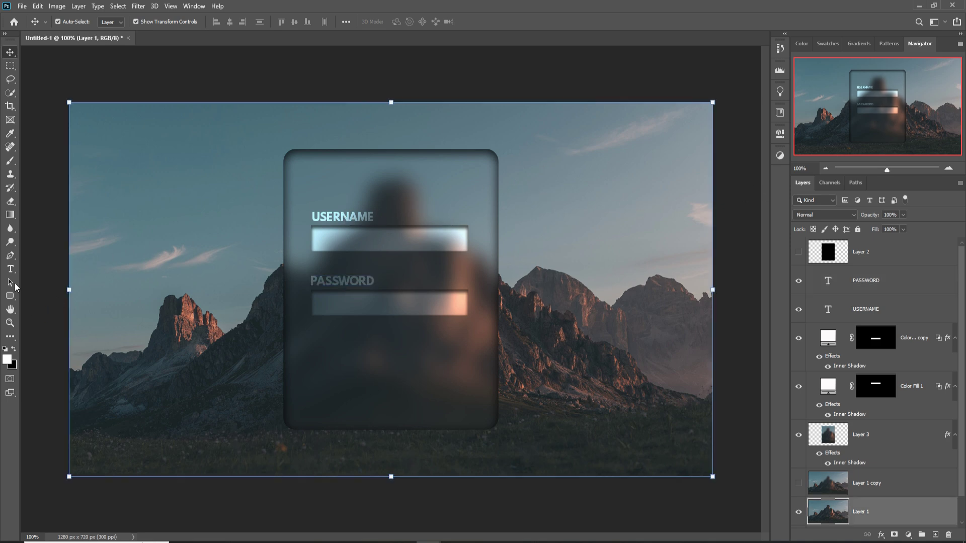
Step: Drag the Ps logo from its own document into the login design
left_click(10, 270)
left_click(11, 54)
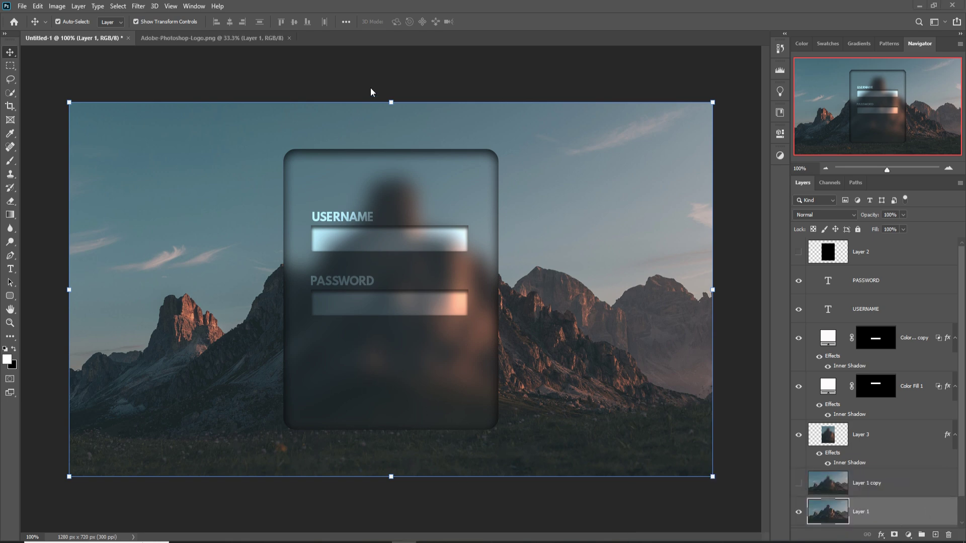
left_click(243, 40)
left_click_drag(244, 41, 563, 87)
left_click_drag(719, 191, 416, 348)
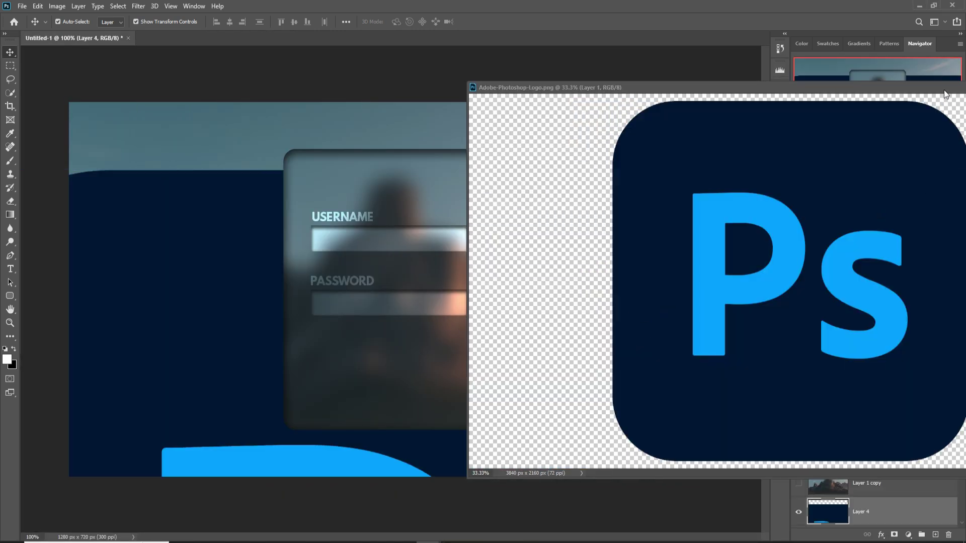
Step: Scale the Ps logo to about 42.94% and place it below the PASSWORD field
key("ctrl+w")
left_click_drag(456, 171, 372, 334)
left_click_drag(366, 469, 372, 479)
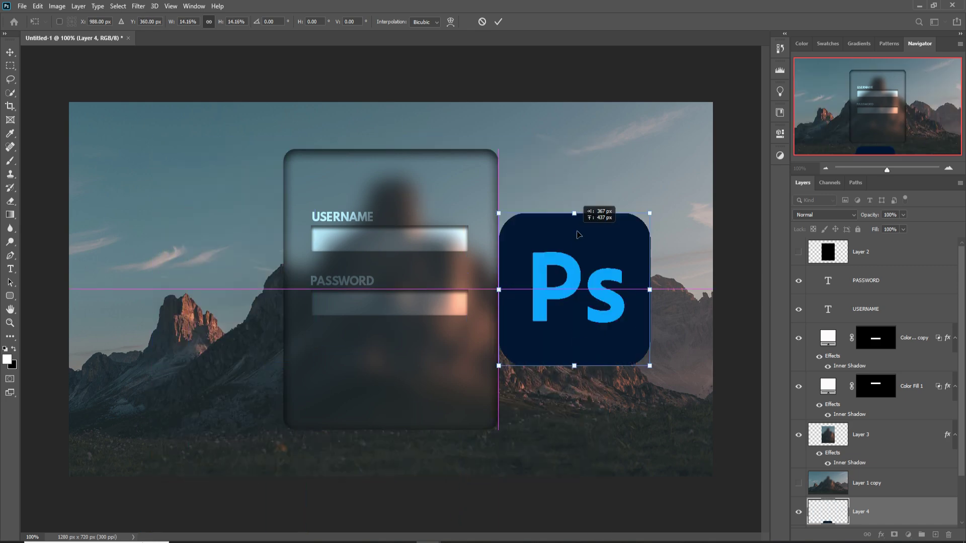
key("Return")
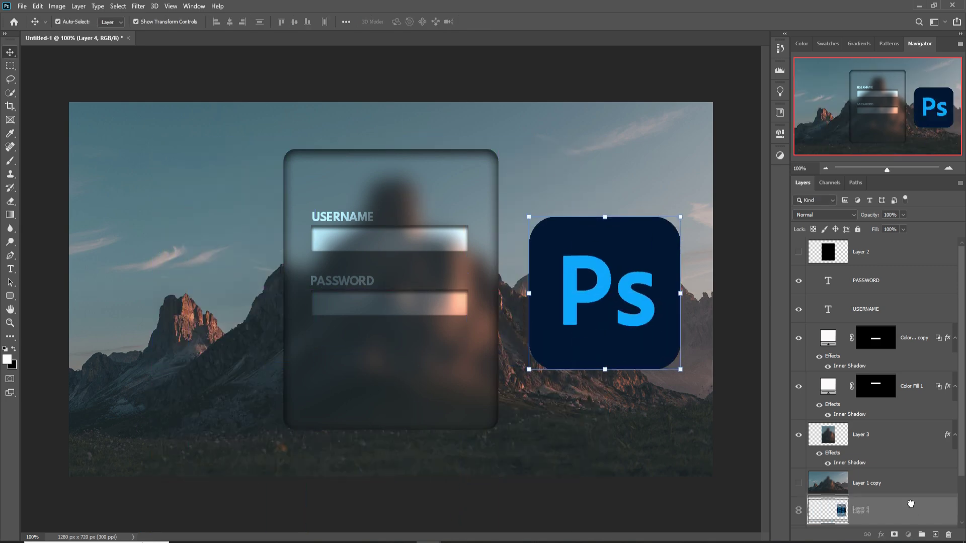
left_click_drag(612, 246, 410, 304)
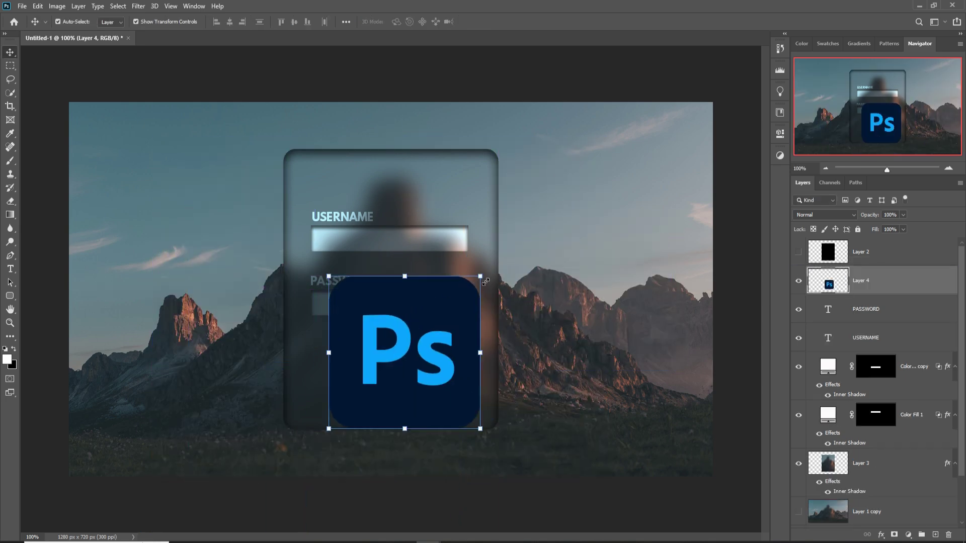
left_click_drag(485, 282, 415, 341)
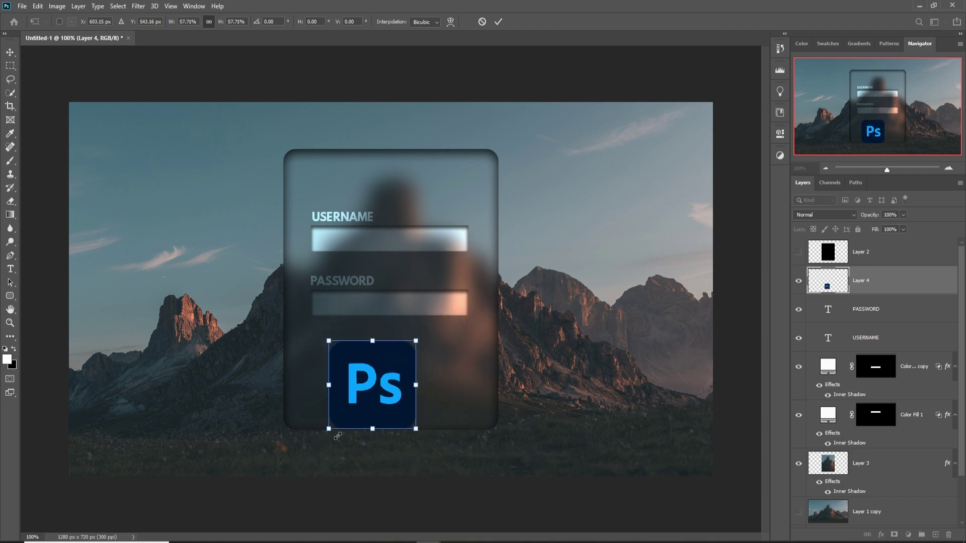
left_click_drag(337, 436, 388, 377)
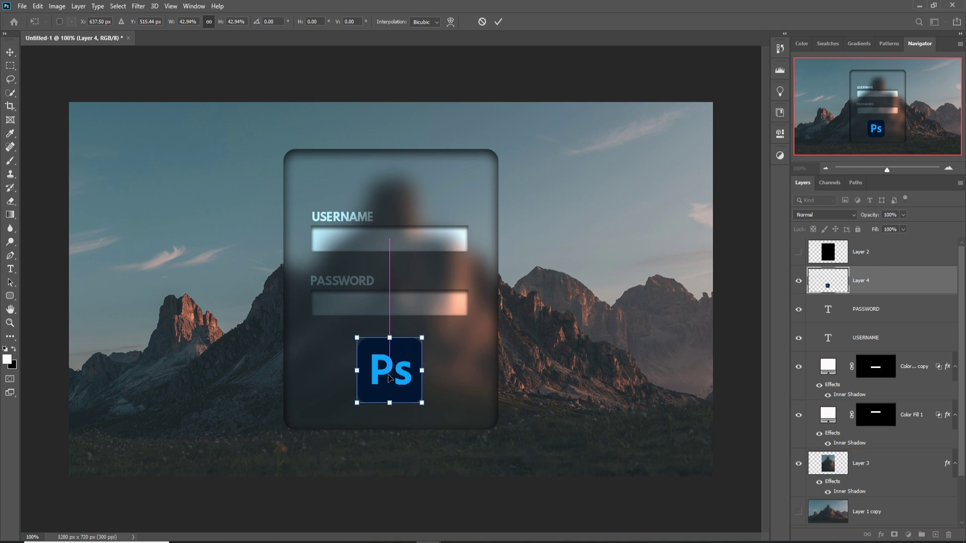
Step: Commit the logo's transform, try Exclusion blending, and add an Inner Shadow to Layer 4
left_click(498, 23)
left_click(848, 215)
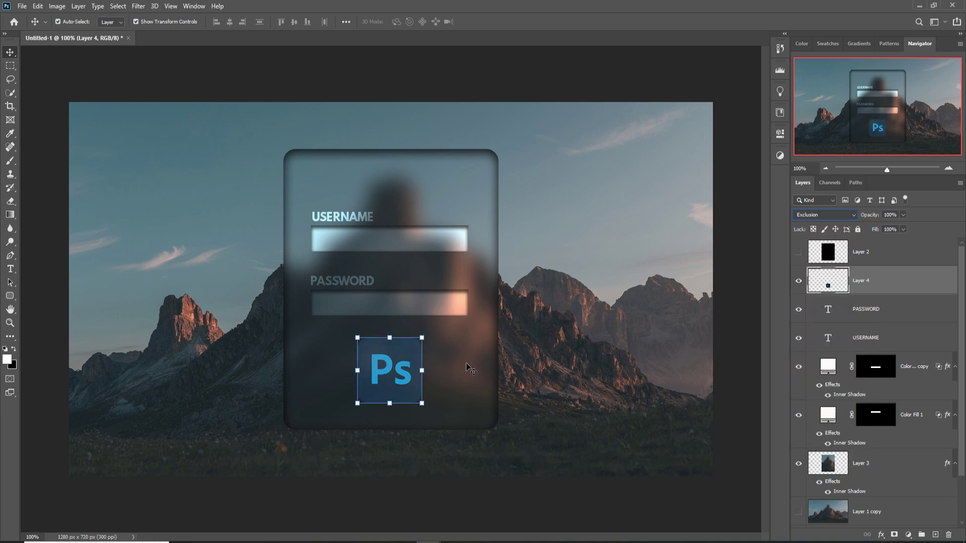
left_click(805, 411)
left_click(881, 536)
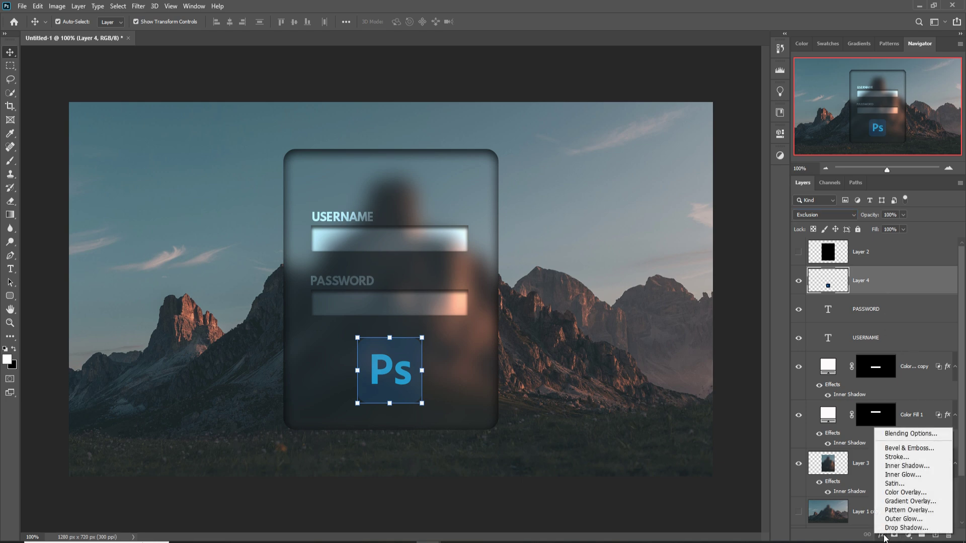
left_click(900, 466)
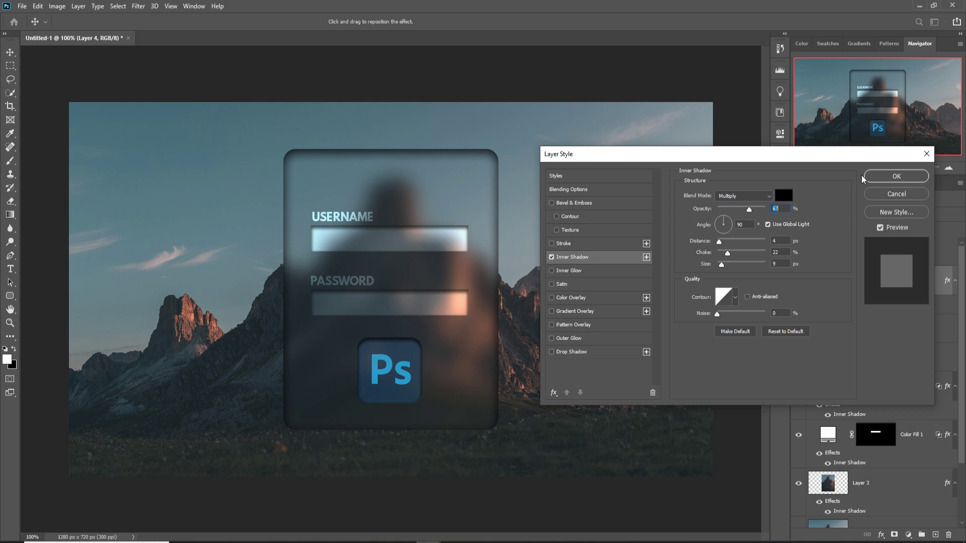
left_click(903, 177)
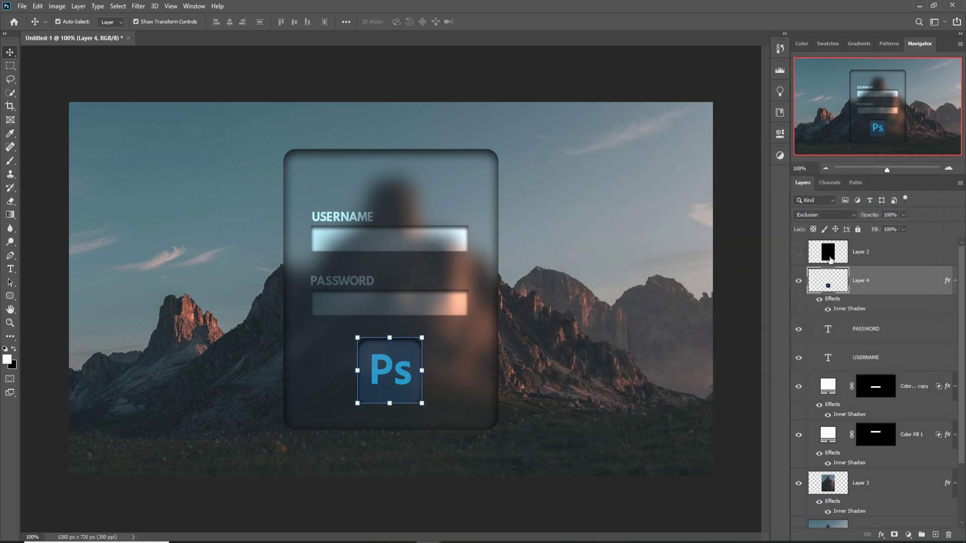
Step: Change the logo's blend mode to Color Dodge
left_click(824, 215)
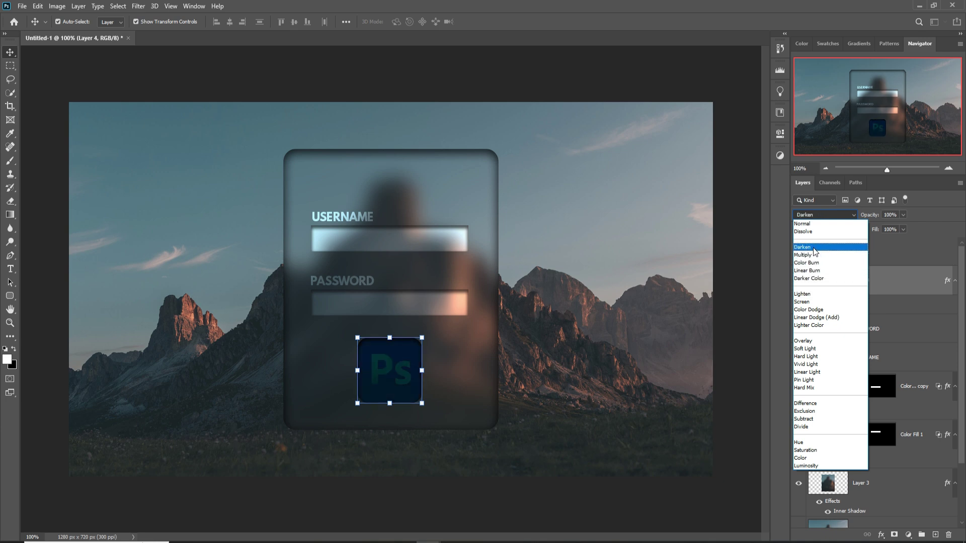
left_click(814, 310)
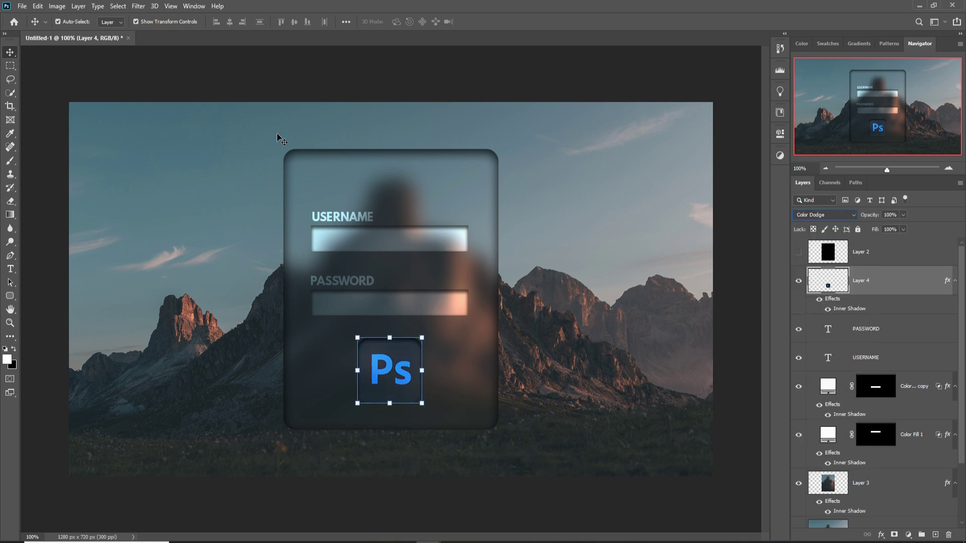
left_click(252, 129)
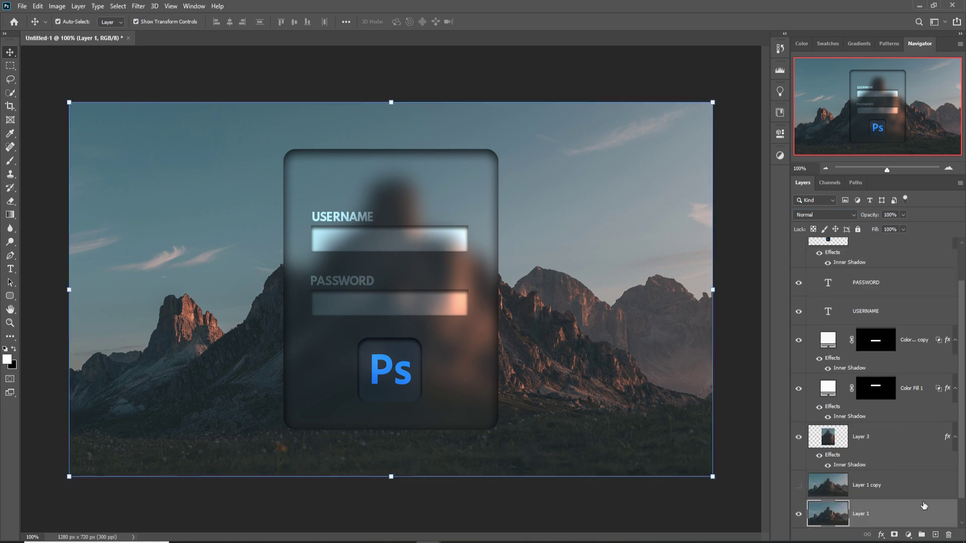
Step: Duplicate Layer 4, scale the copy to 52.40% at the card top, and hide it
scroll(882, 301, "up", 5)
left_click(889, 281)
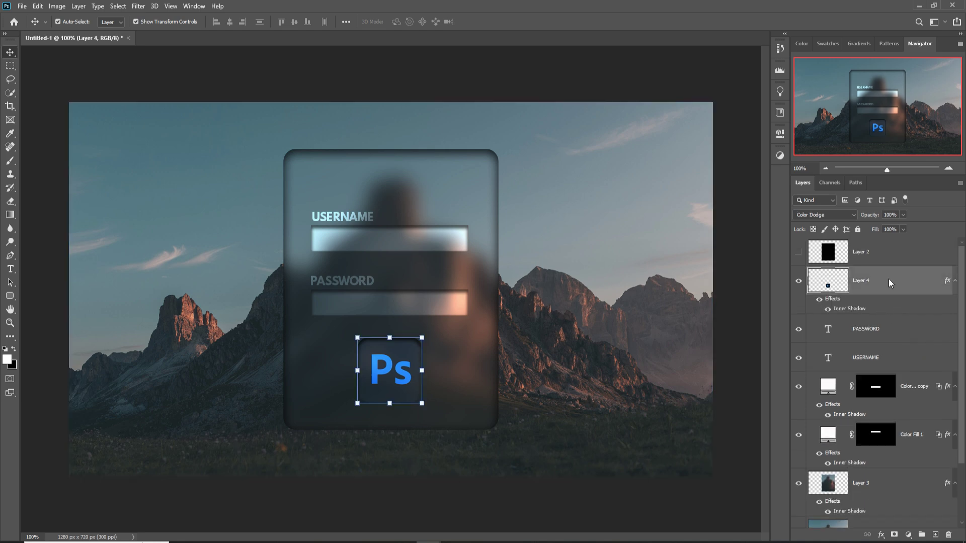
right_click(888, 279)
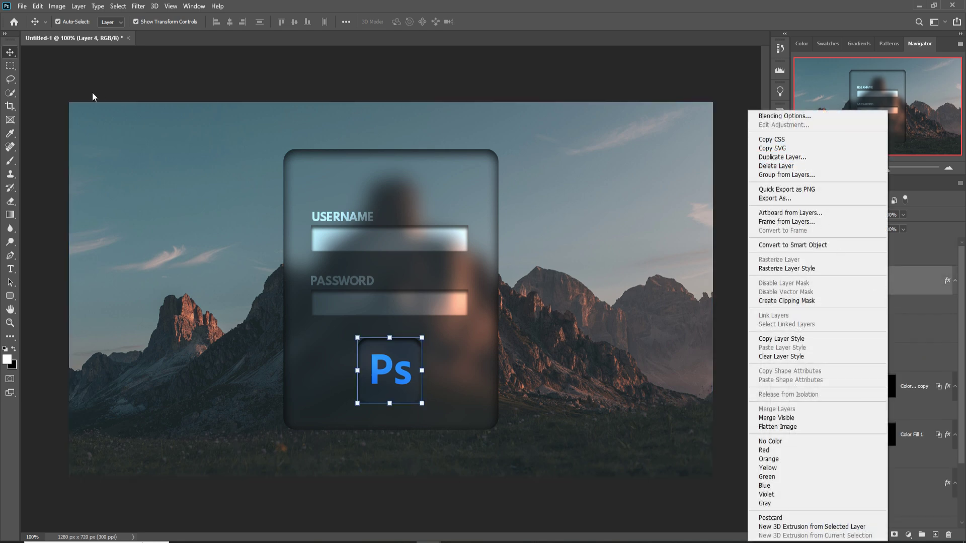
left_click(107, 62)
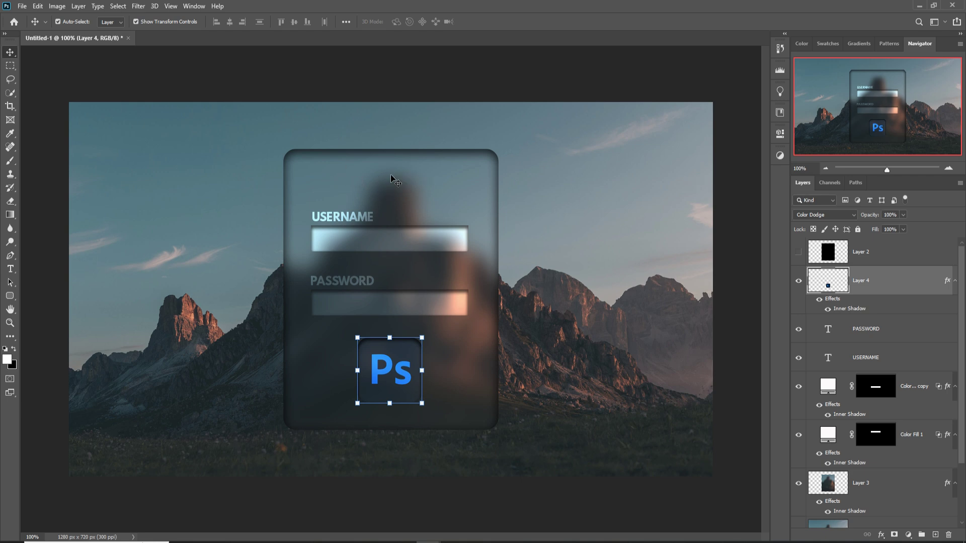
right_click(897, 283)
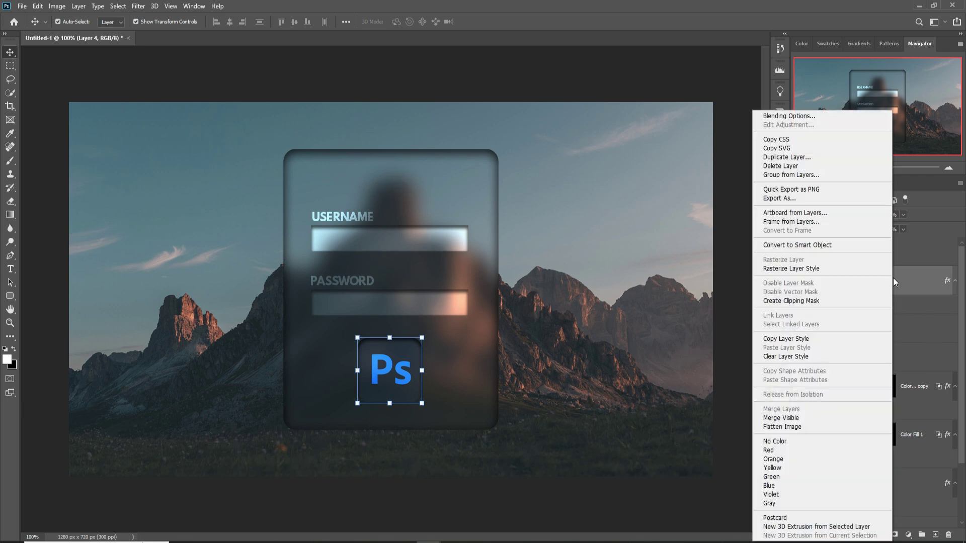
left_click(785, 174)
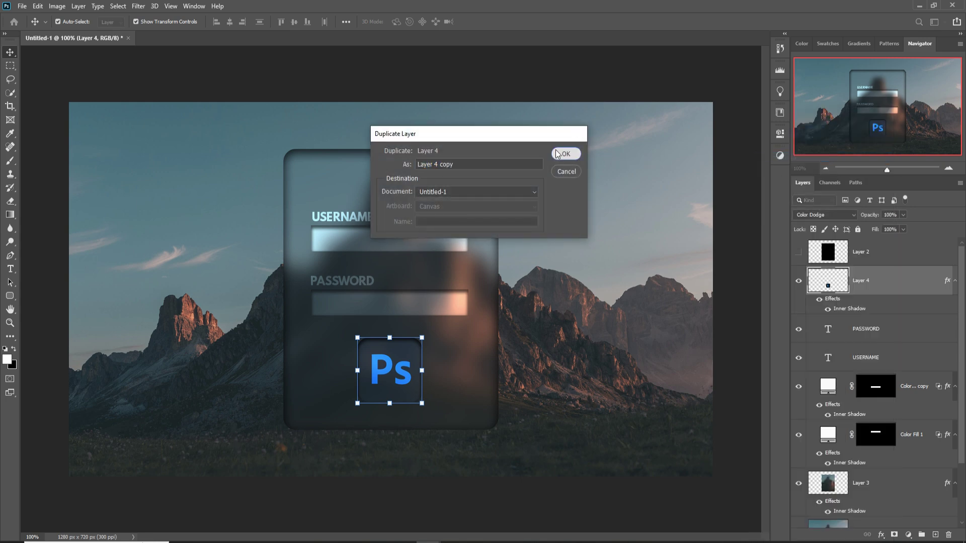
left_click(564, 154)
left_click_drag(432, 343, 398, 193)
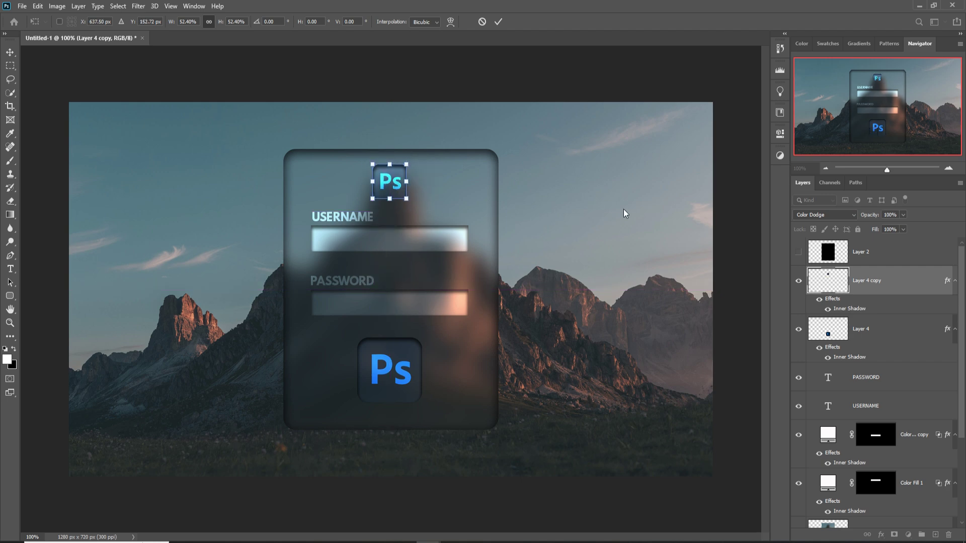
left_click(498, 22)
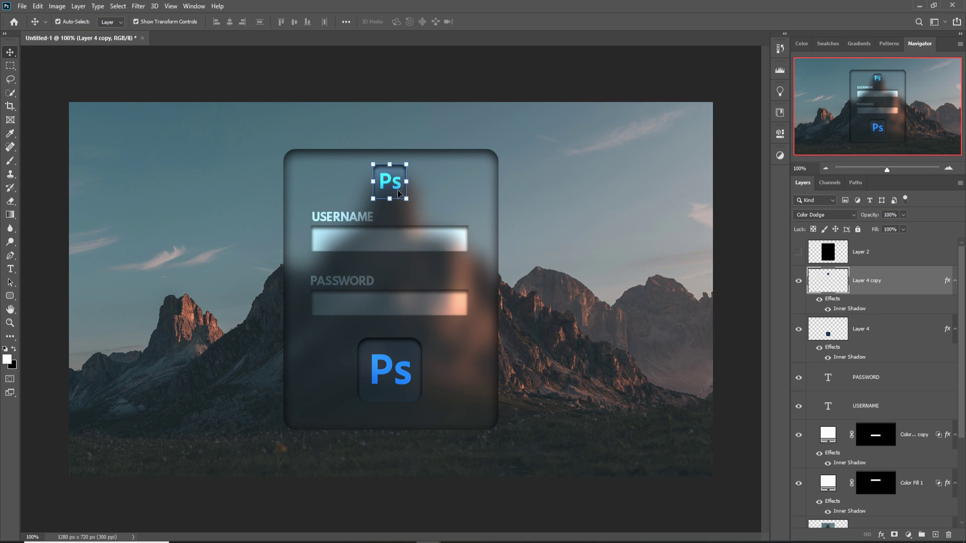
left_click(798, 280)
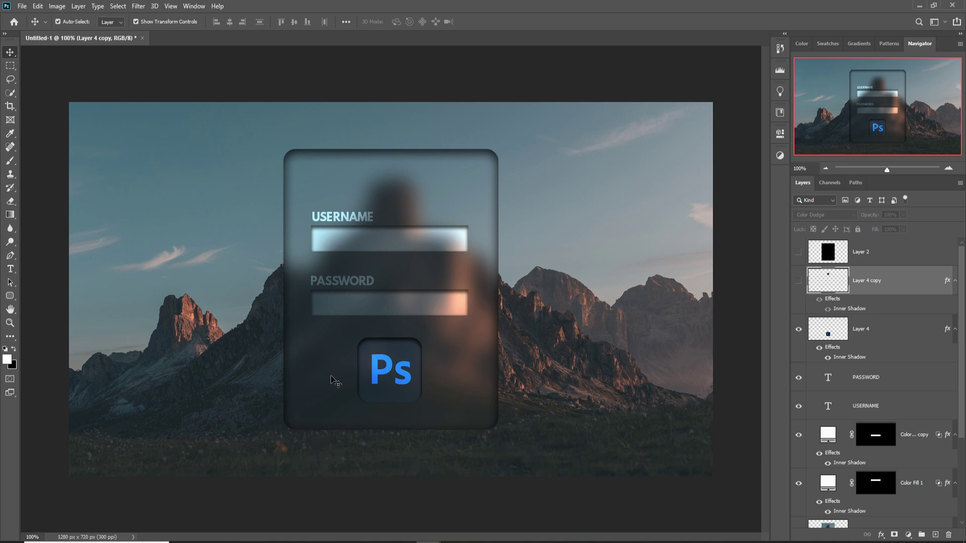
Step: Type PHOTOSHOP and scale the title down to the top of the card
left_click(11, 269)
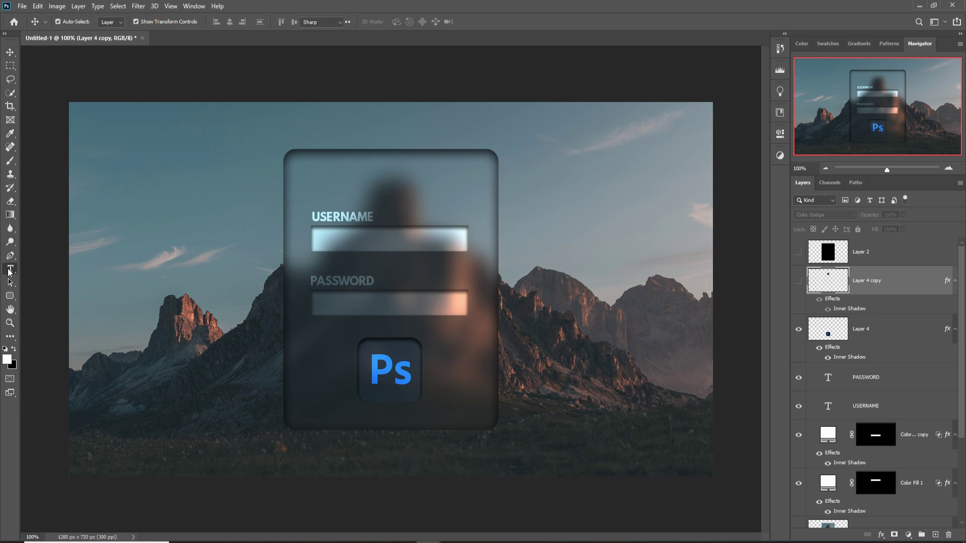
left_click(343, 423)
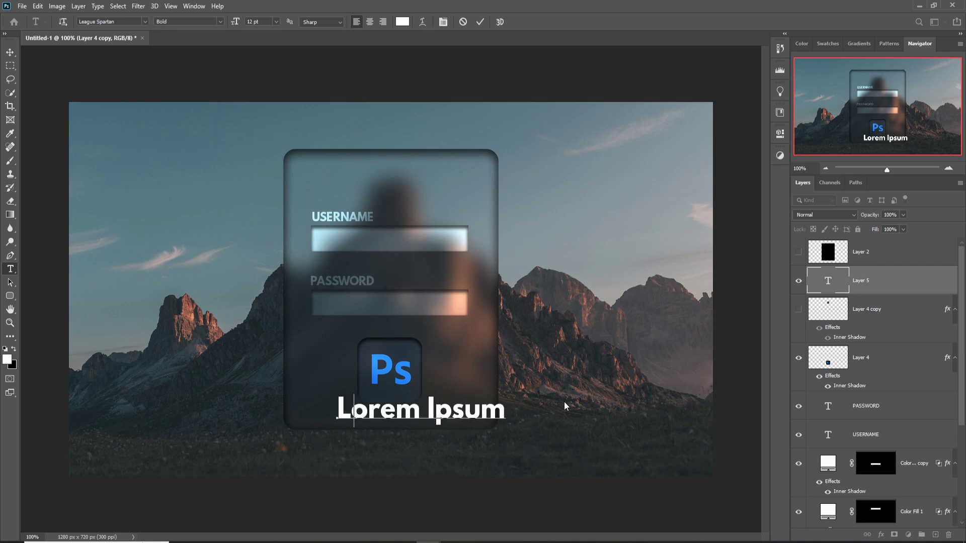
type("PHOTOSHOP")
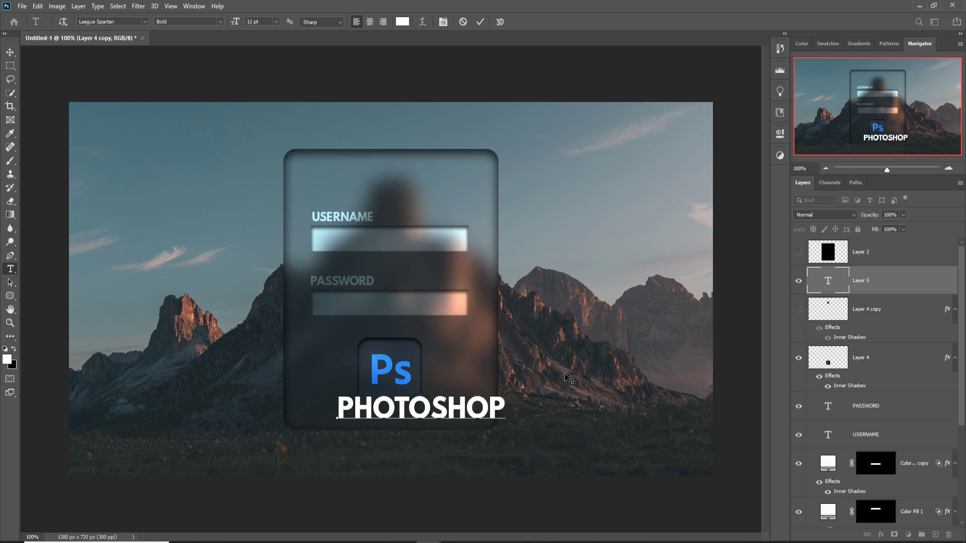
left_click(11, 52)
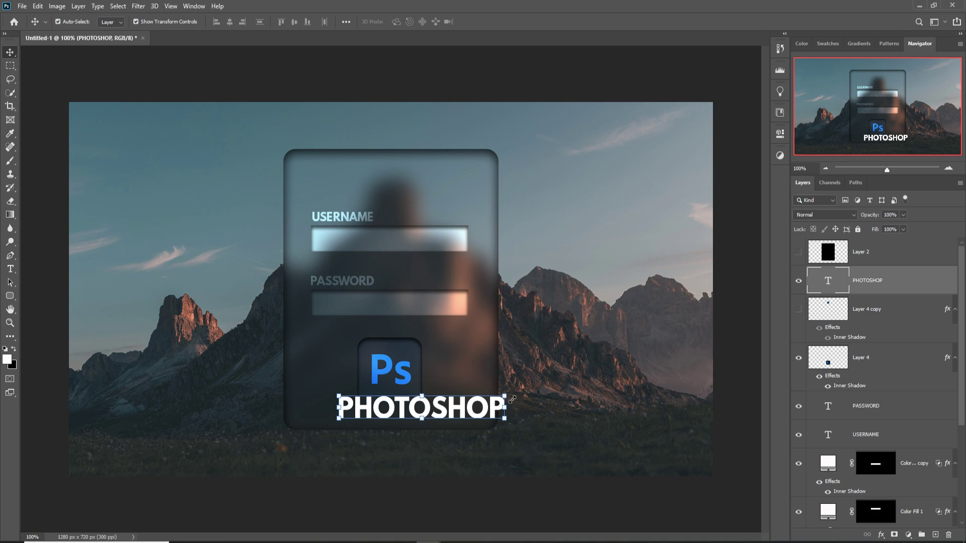
left_click_drag(505, 404, 408, 182)
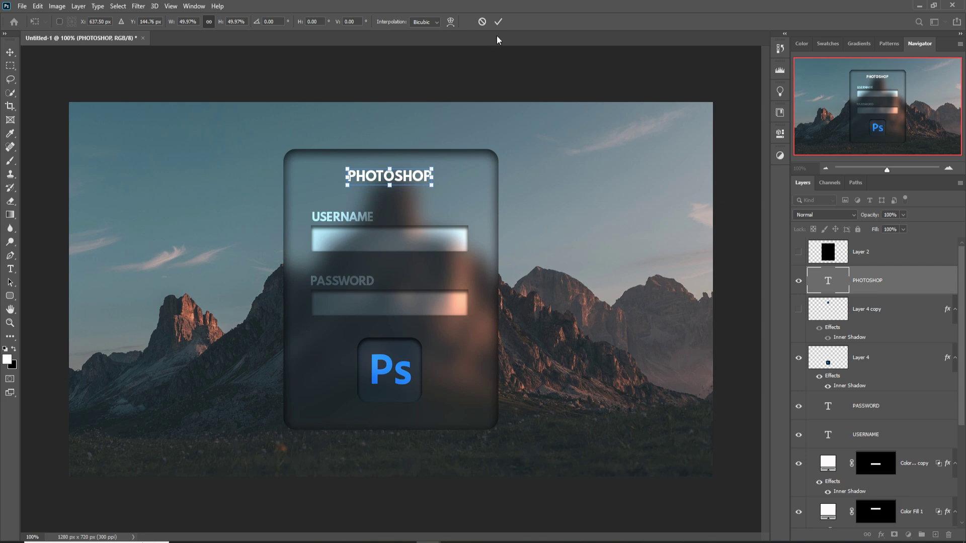
left_click(498, 22)
Step: Give the PHOTOSHOP title Overlay blending and an Inner Shadow effect
left_click(825, 215)
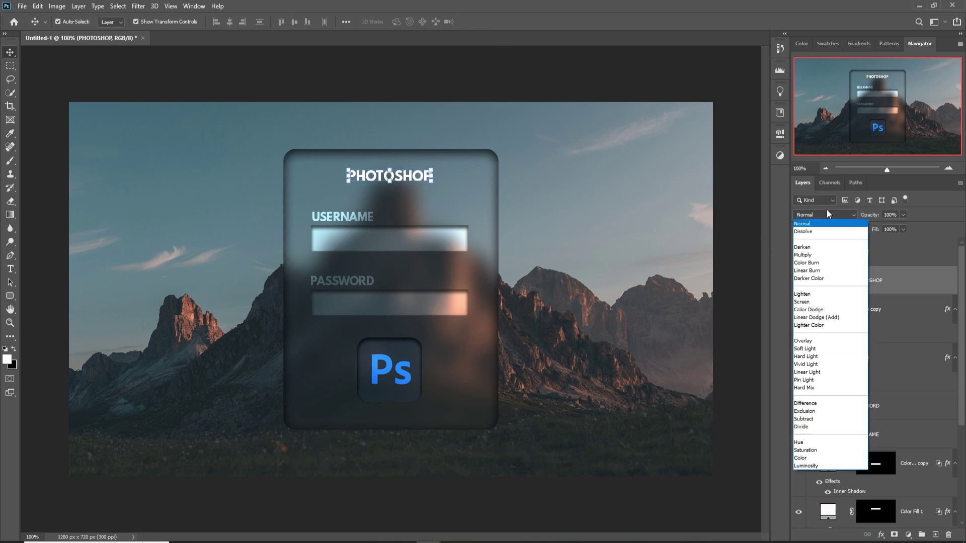
left_click(813, 340)
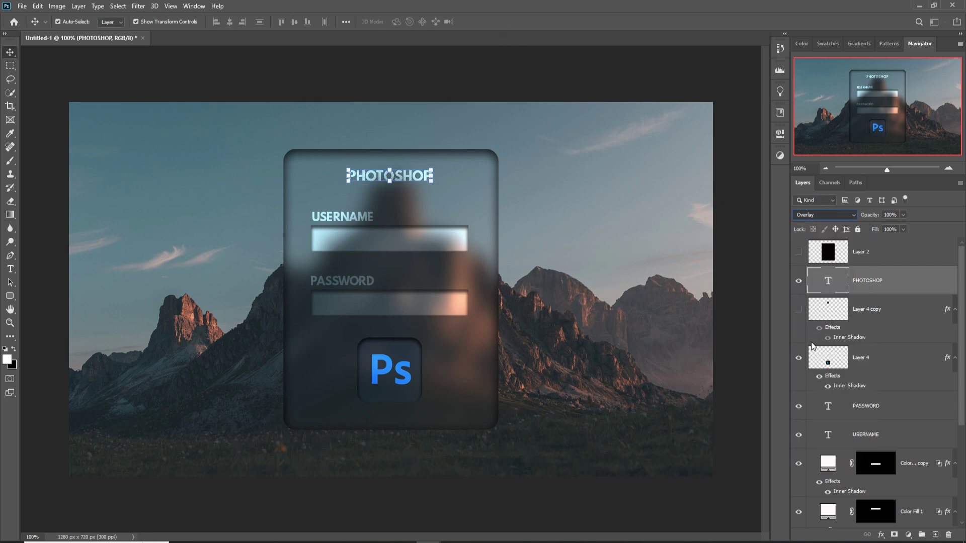
left_click(881, 535)
left_click(901, 468)
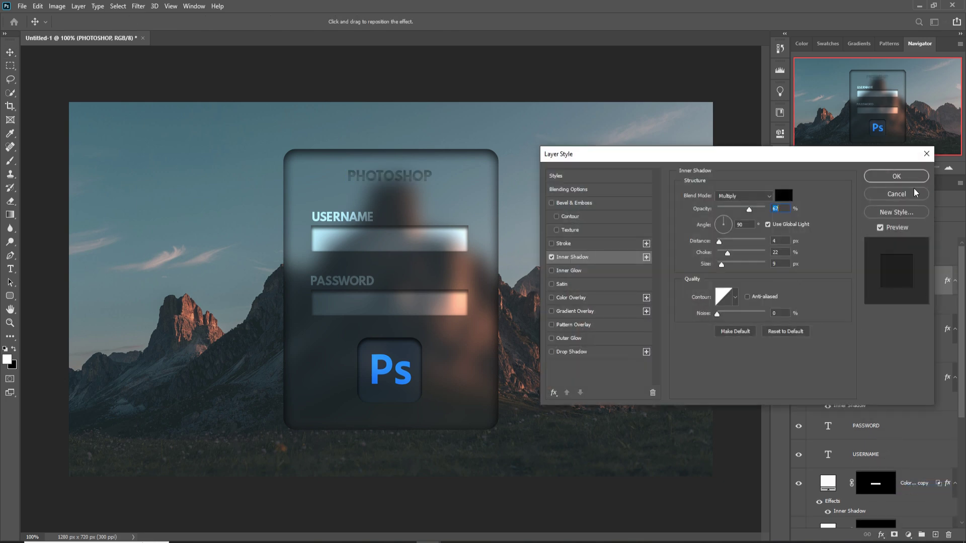
left_click(900, 177)
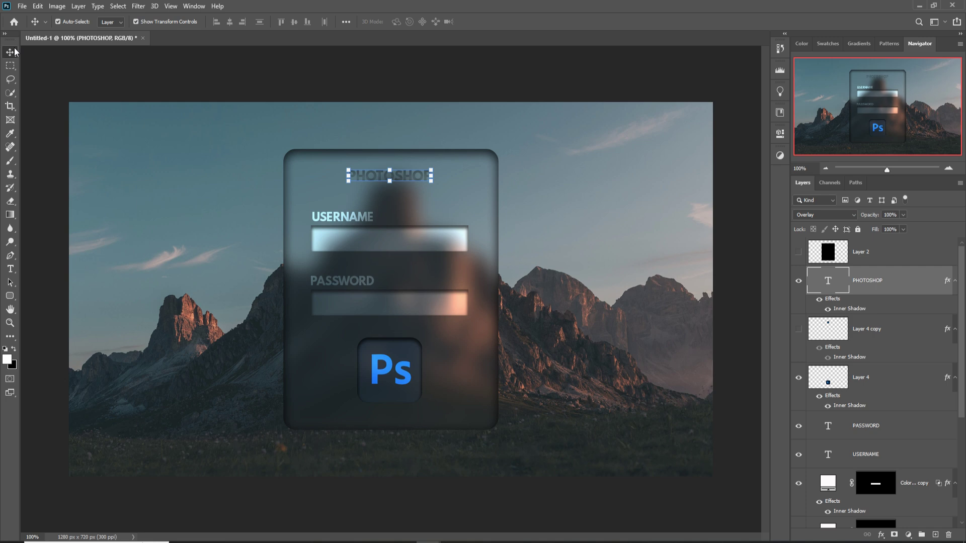
left_click(49, 82)
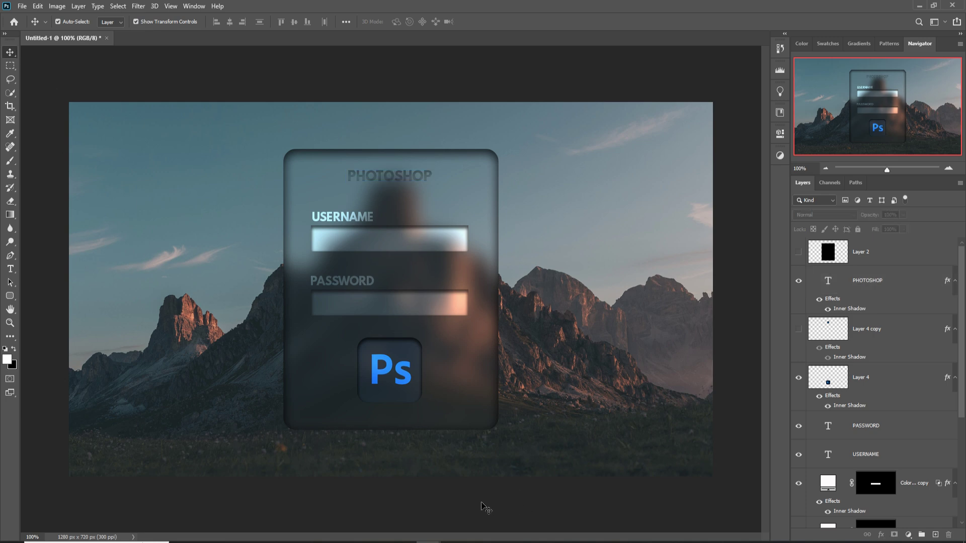